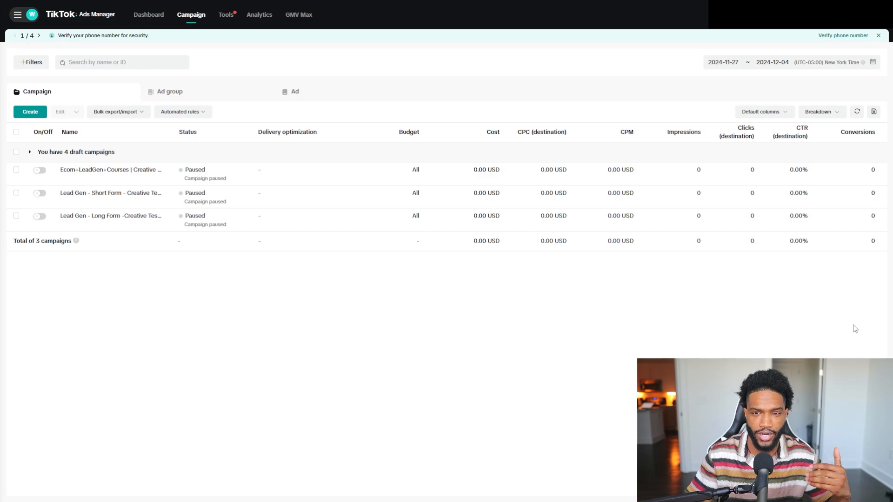
# Start a new campaign and choose Lead generation as the advertising objective.
pyautogui.click(21, 117)
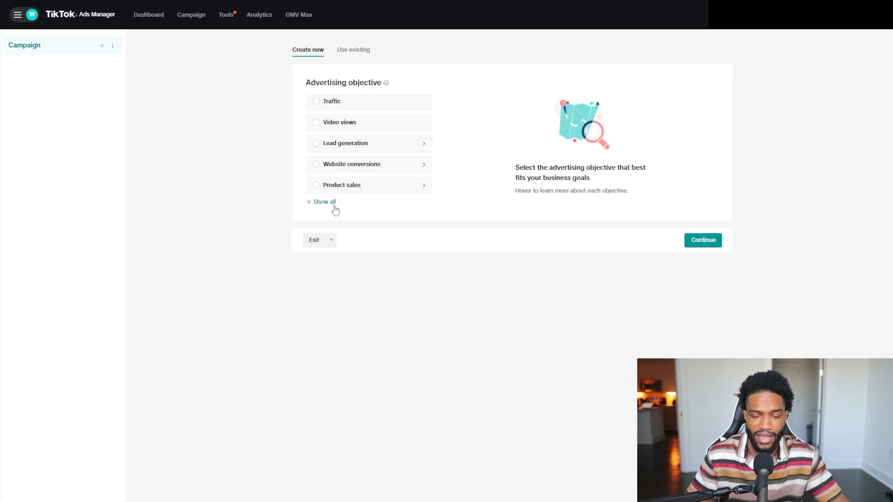
pyautogui.click(333, 204)
pyautogui.moveTo(375, 227)
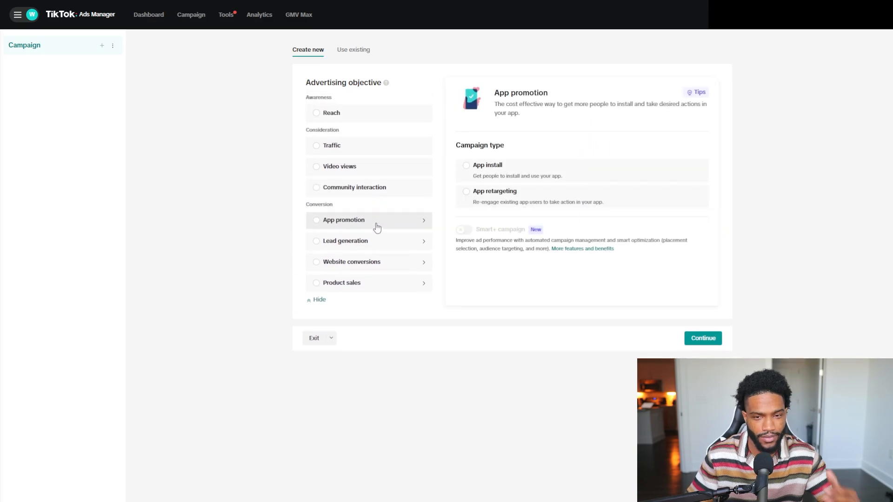
pyautogui.click(358, 250)
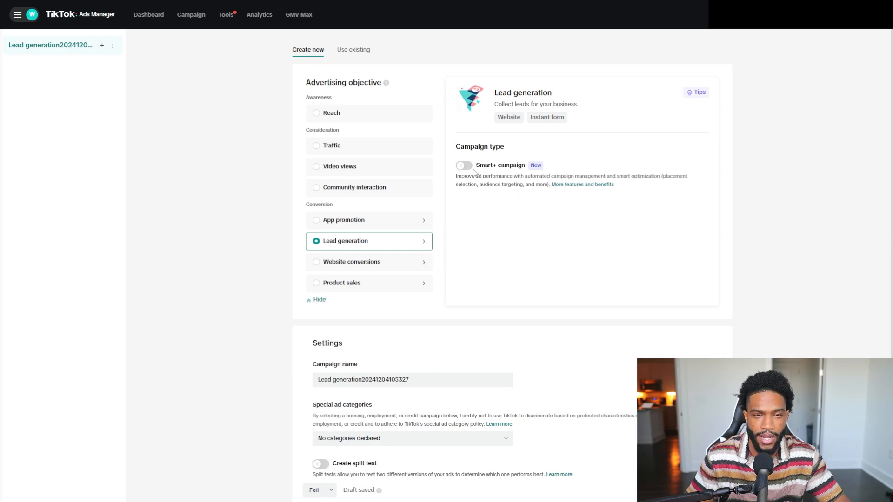
# Replace the default campaign name with Lead Gen | Short Form.
pyautogui.scroll(-2, 478, 279)
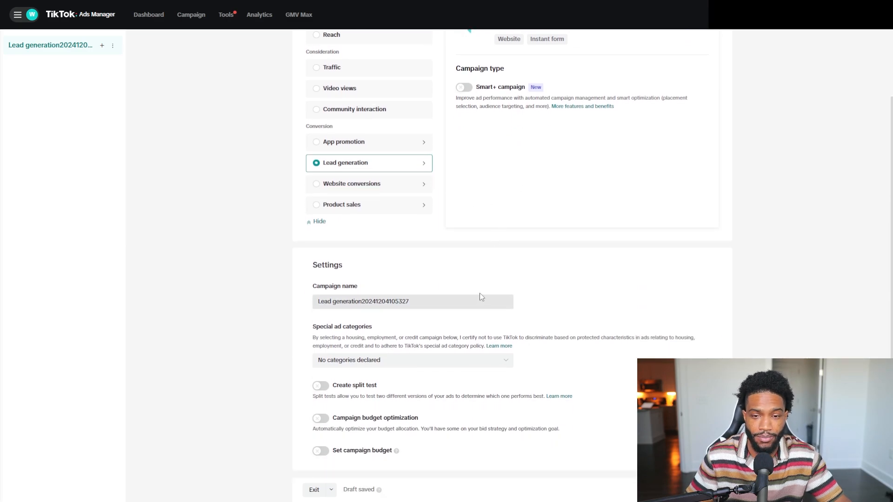
pyautogui.moveTo(481, 300); pyautogui.dragTo(285, 310)
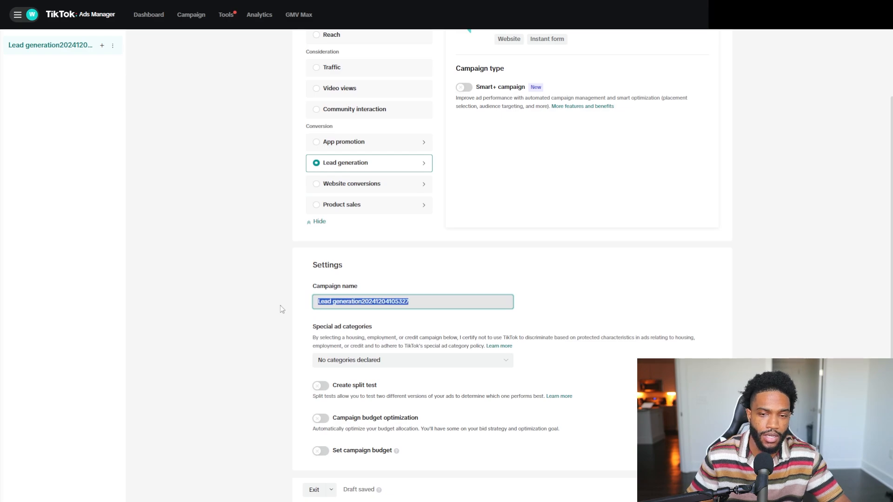
pyautogui.press('BackSpace')
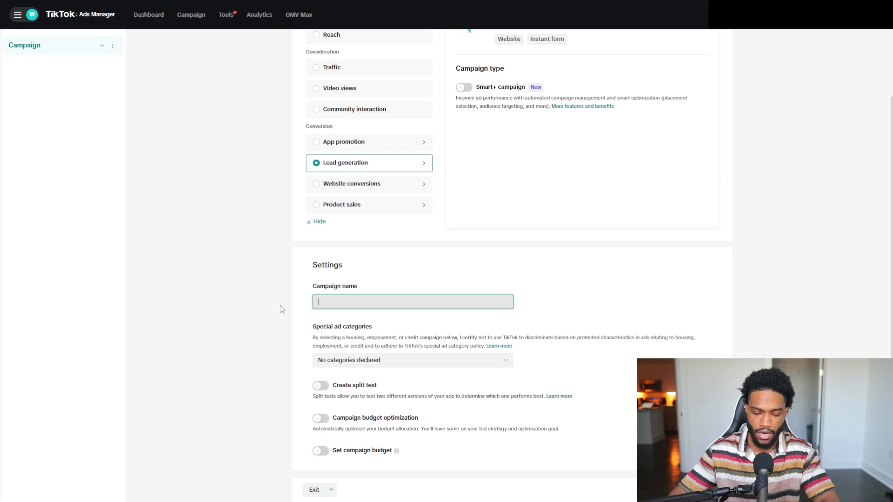
pyautogui.write('L')
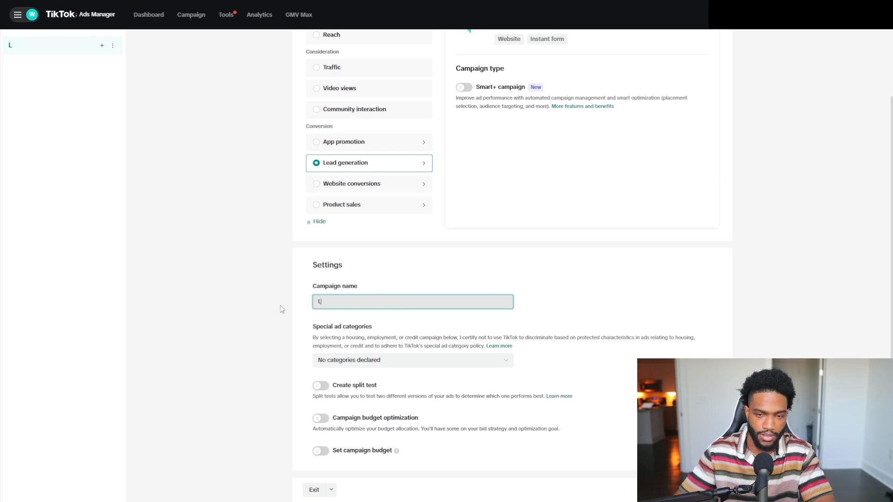
pyautogui.write('ead Gen ')
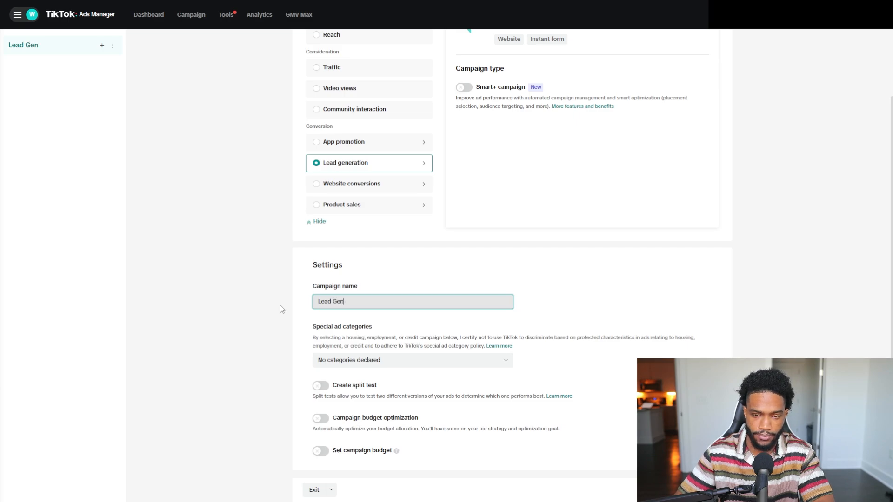
pyautogui.write('_')
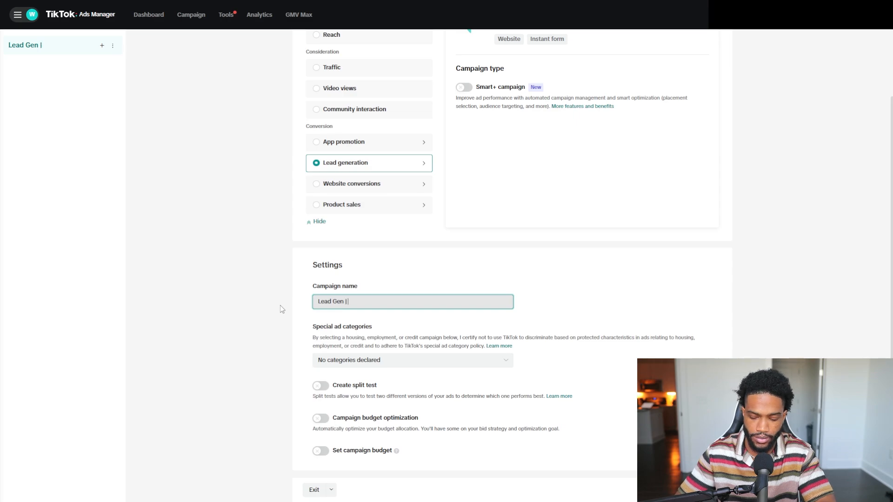
pyautogui.write(' Short Form')
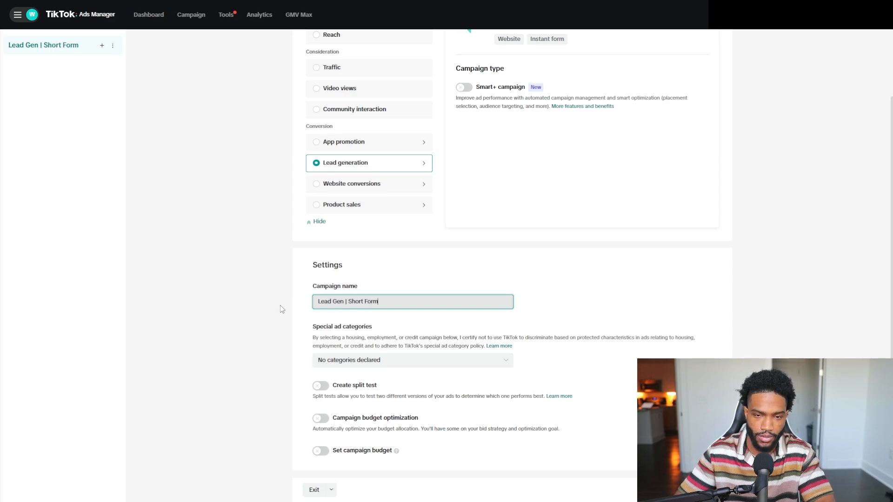
pyautogui.write('US ONly')
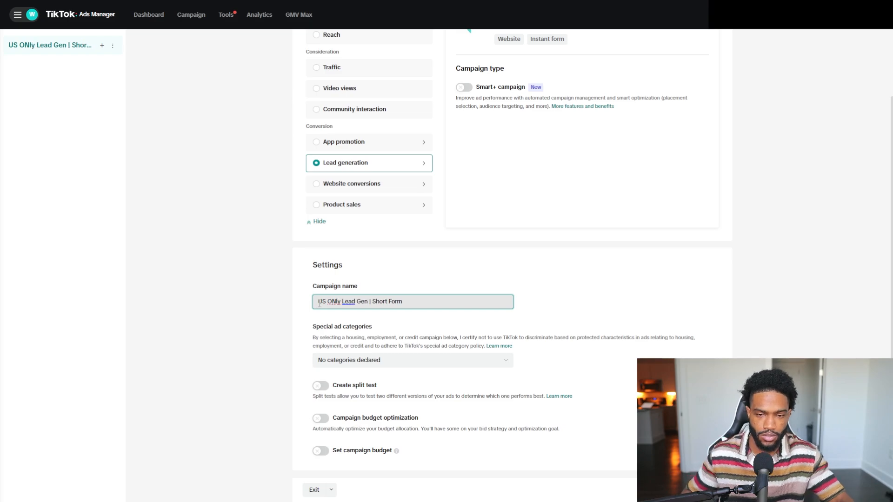
# Prefix the campaign name with US Only | to read US Only | Lead Gen | Short Form, and continue to the ad group.
pyautogui.press('BackSpace')
pyautogui.press('BackSpace')
pyautogui.press('BackSpace')
pyautogui.press('BackSpace')
pyautogui.write('nly ')
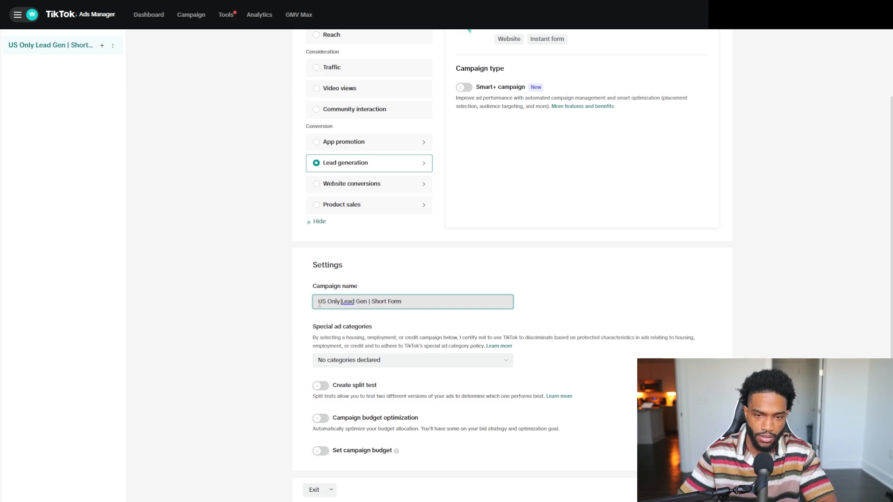
pyautogui.write('|')
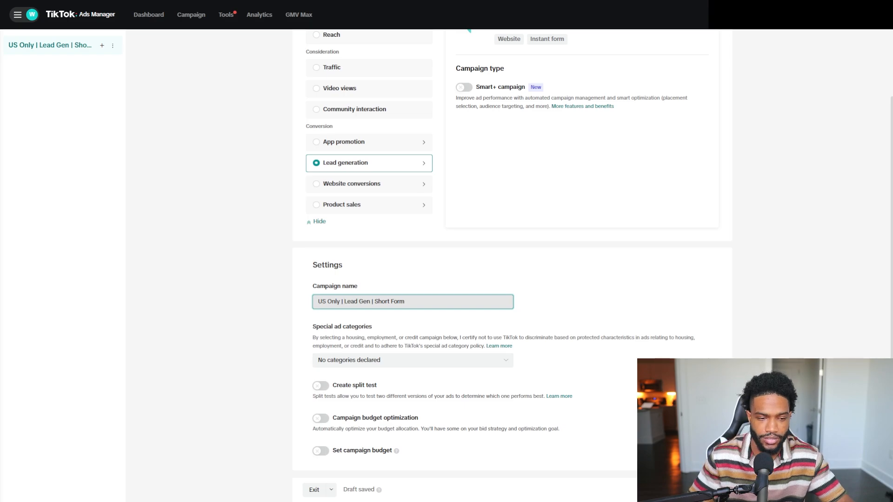
pyautogui.click(702, 490)
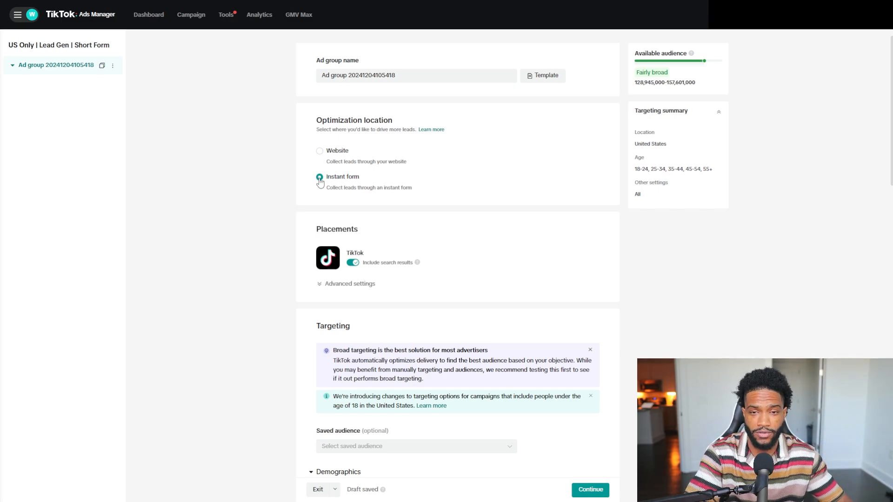
pyautogui.click(320, 152)
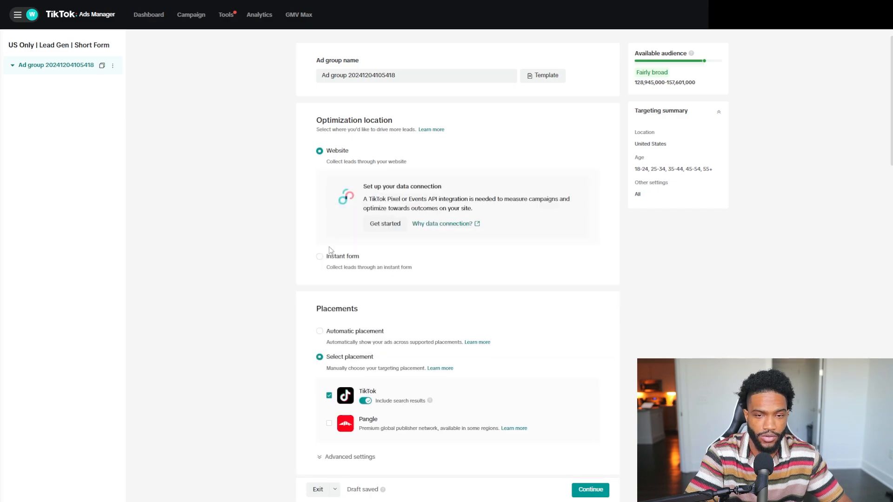
pyautogui.click(325, 259)
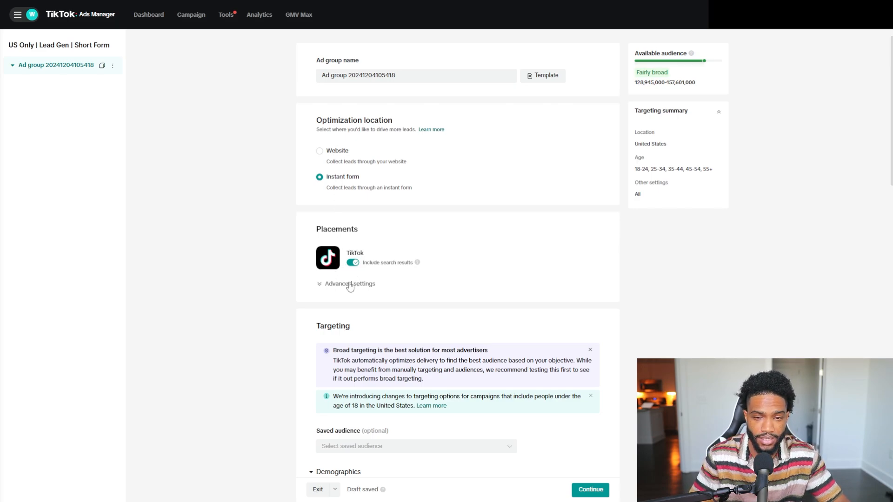
pyautogui.tripleClick(400, 77)
pyautogui.click(400, 78)
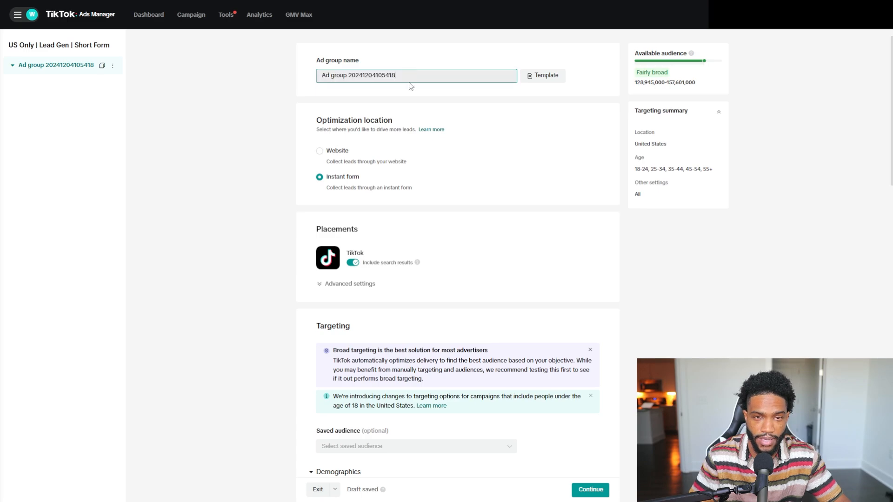
# Open the placement advanced settings and turn off user comments and video downloads.
pyautogui.scroll(-2, 395, 145)
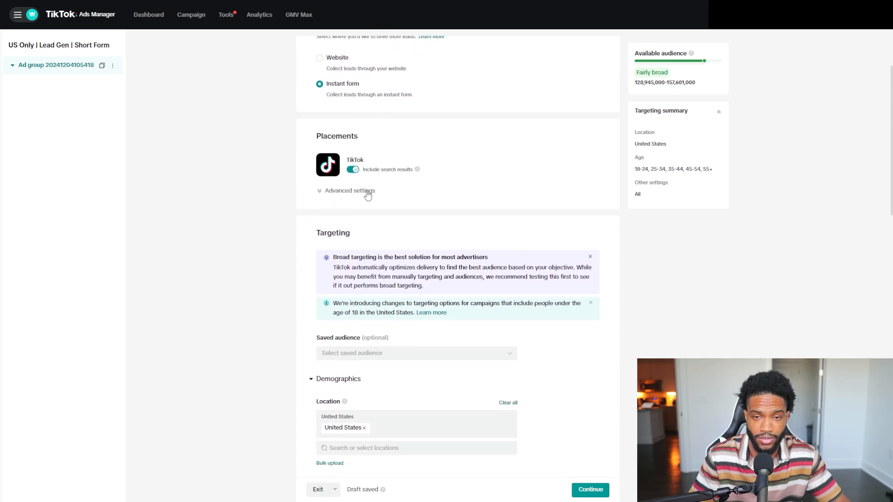
pyautogui.click(367, 193)
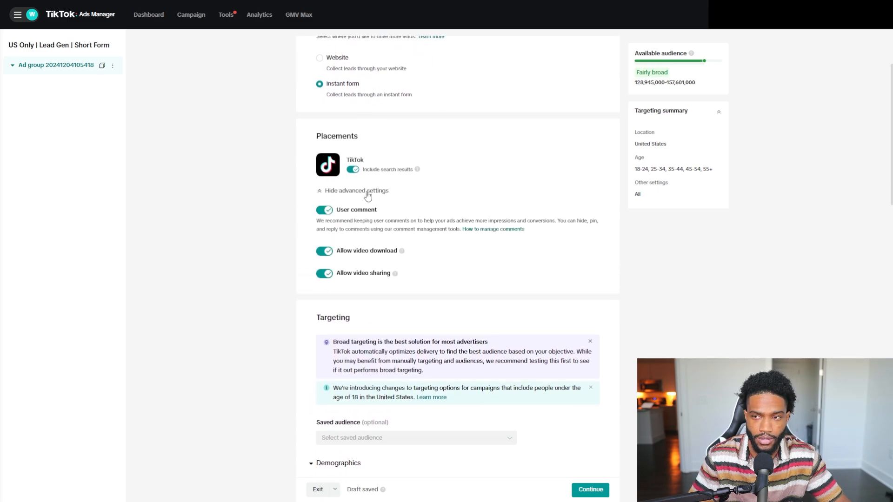
pyautogui.click(325, 210)
pyautogui.click(475, 276)
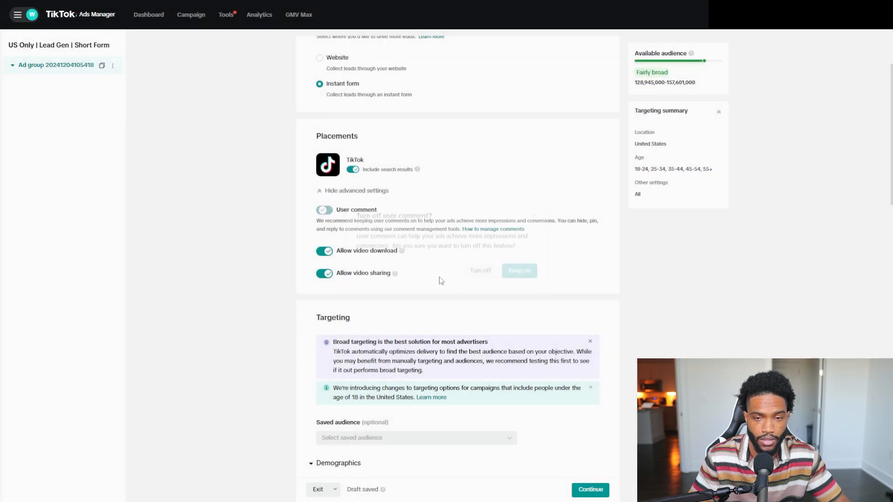
pyautogui.click(327, 255)
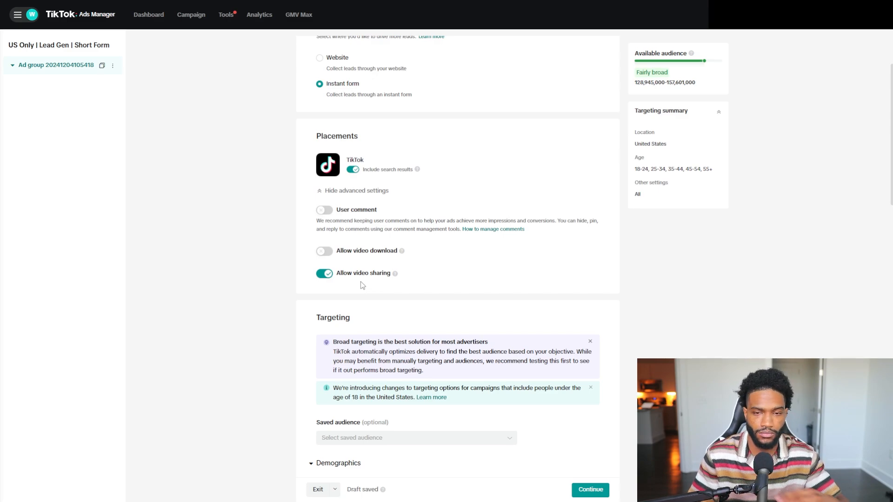
# Review the ad group's targeting options for location, age, gender, audiences and interests down to the budget section.
pyautogui.scroll(-5, 367, 265)
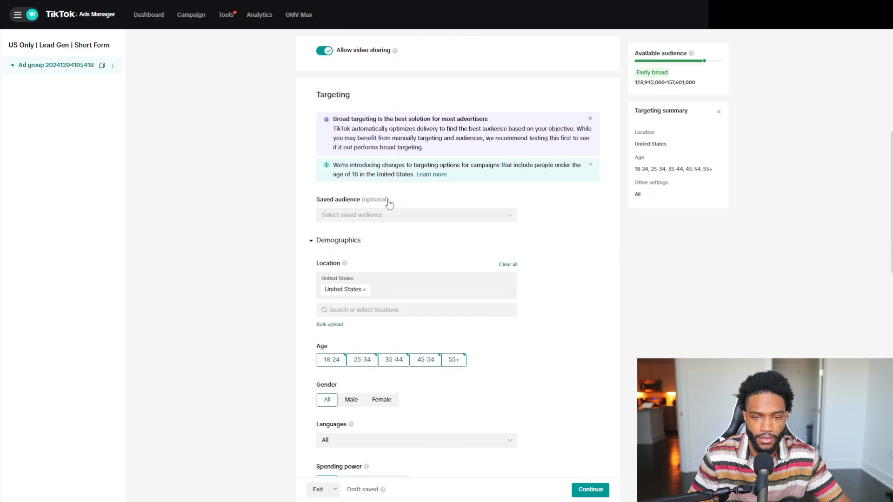
pyautogui.scroll(-1, 386, 177)
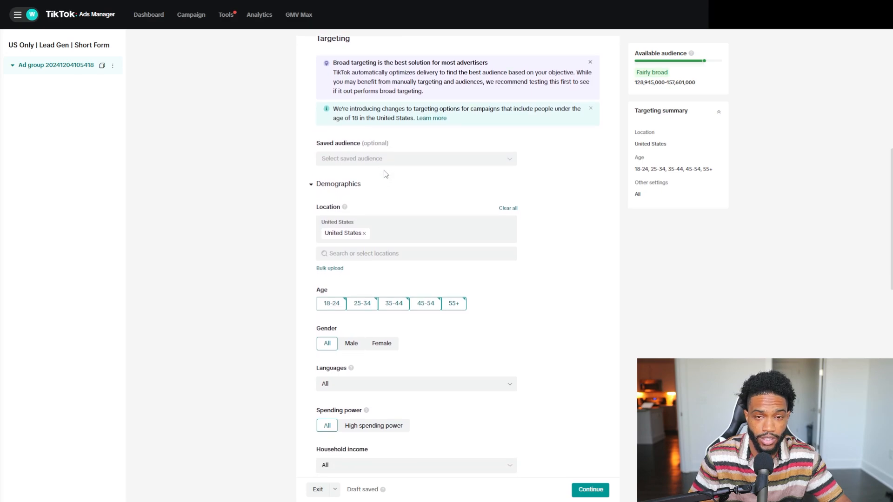
pyautogui.scroll(1, 385, 174)
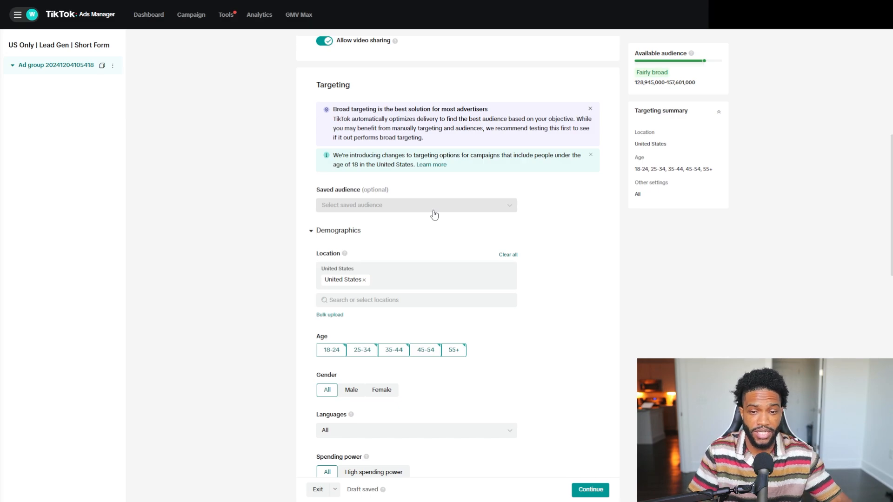
pyautogui.scroll(-1, 426, 207)
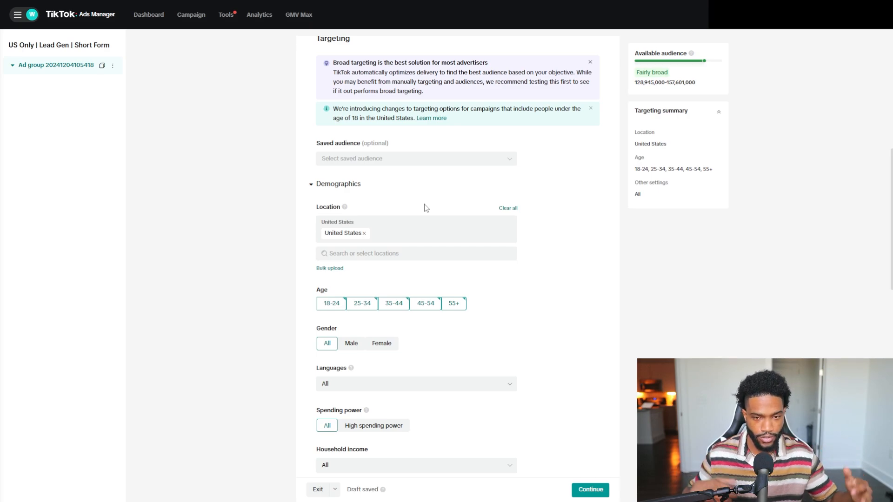
pyautogui.scroll(-1, 426, 201)
pyautogui.scroll(1, 429, 203)
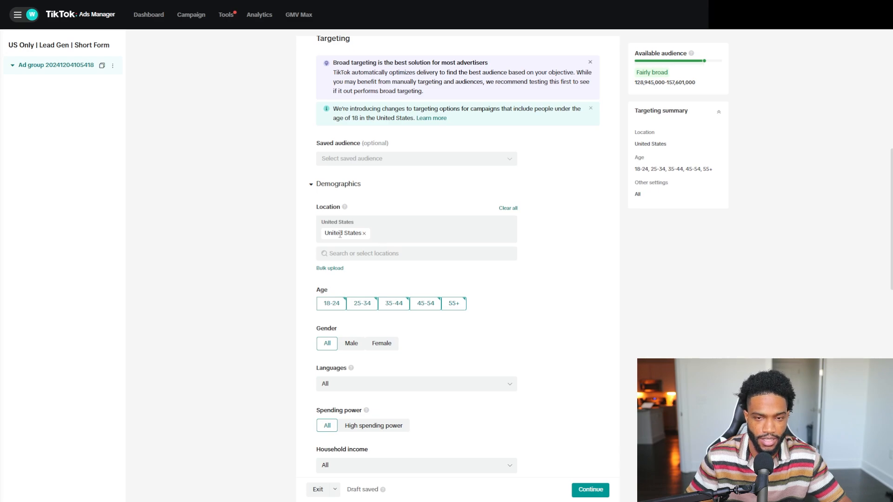
pyautogui.scroll(-1, 462, 292)
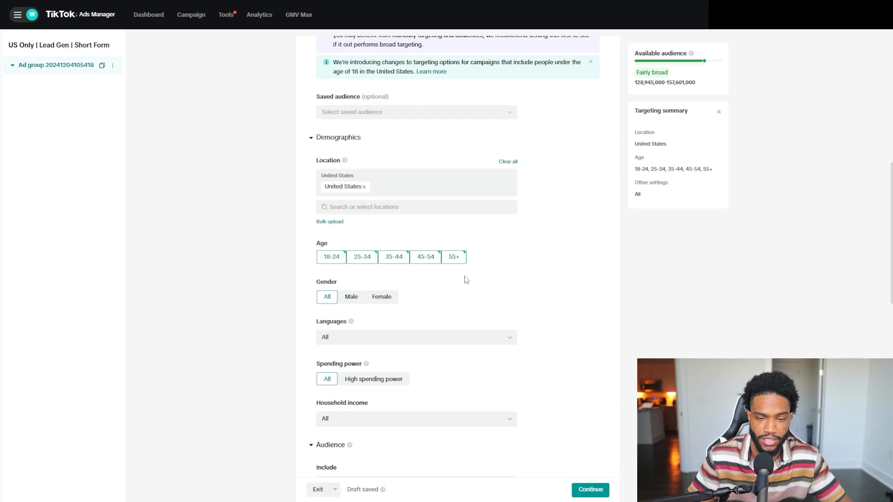
pyautogui.scroll(-1, 467, 299)
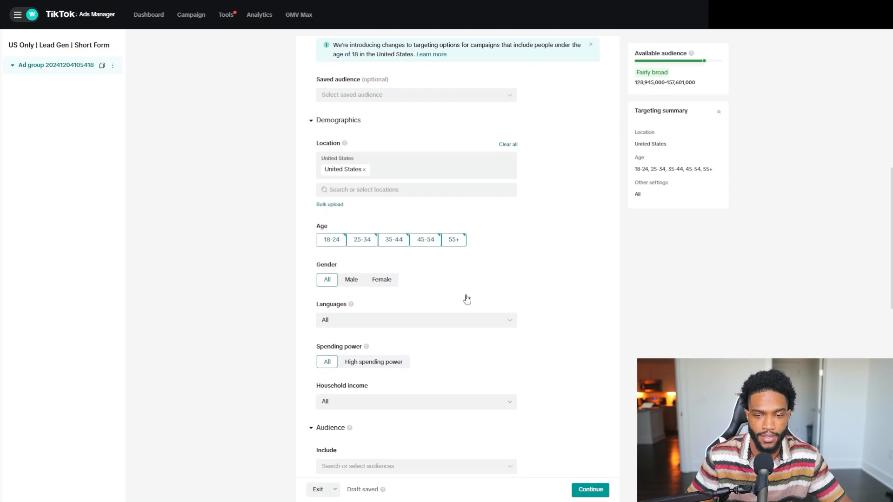
pyautogui.scroll(-1, 534, 298)
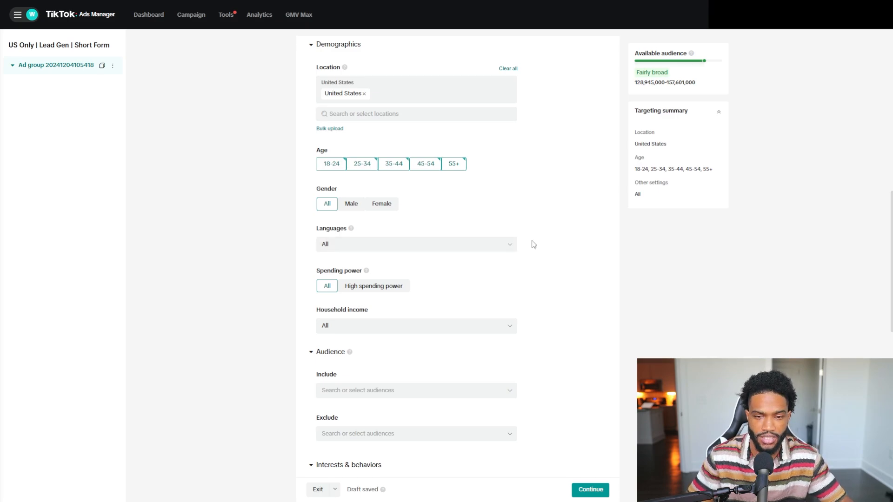
pyautogui.scroll(-2, 533, 241)
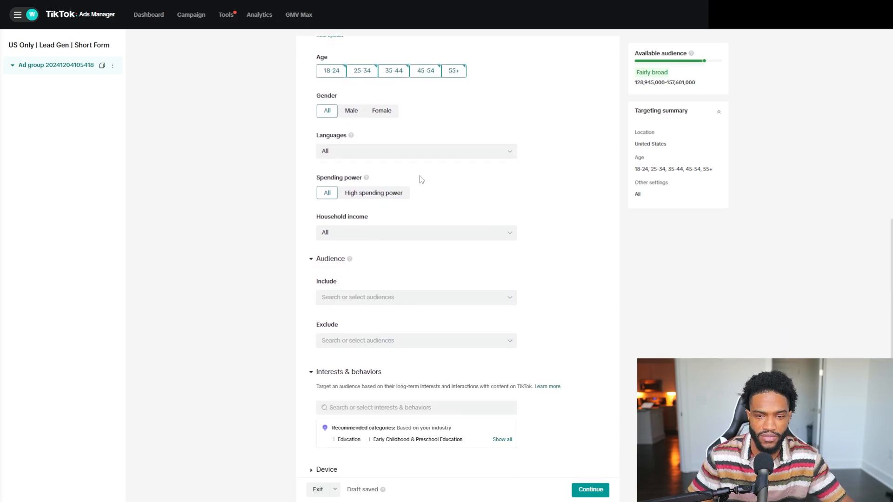
pyautogui.scroll(-4, 480, 203)
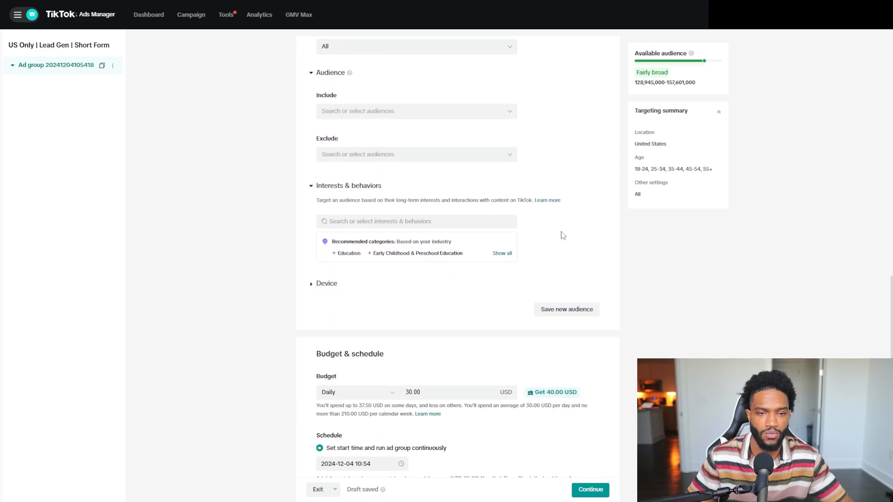
pyautogui.scroll(3, 563, 235)
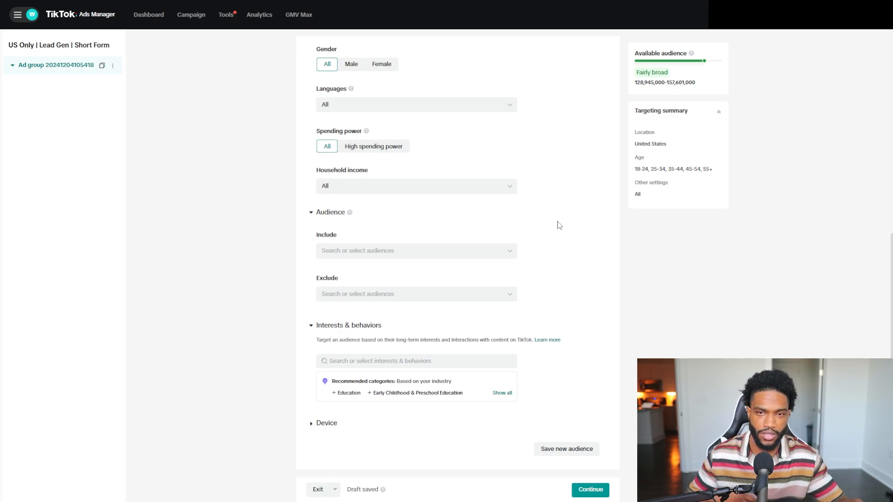
pyautogui.scroll(-3, 533, 223)
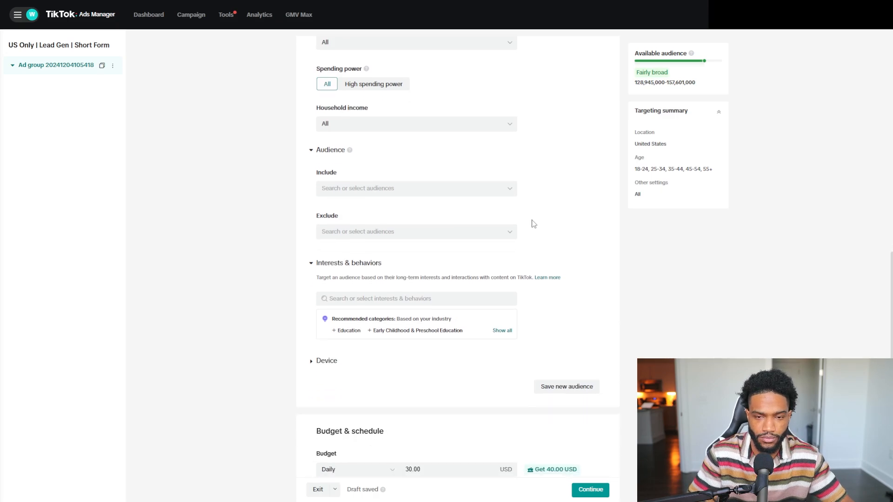
pyautogui.scroll(-1, 405, 200)
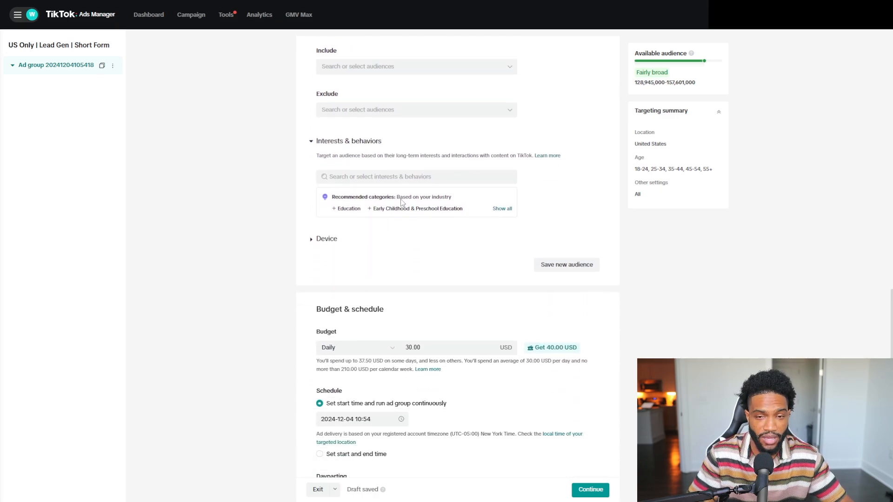
pyautogui.scroll(-1, 376, 181)
# Set the ad group's daily budget to 20 USD.
pyautogui.doubleClick(414, 299)
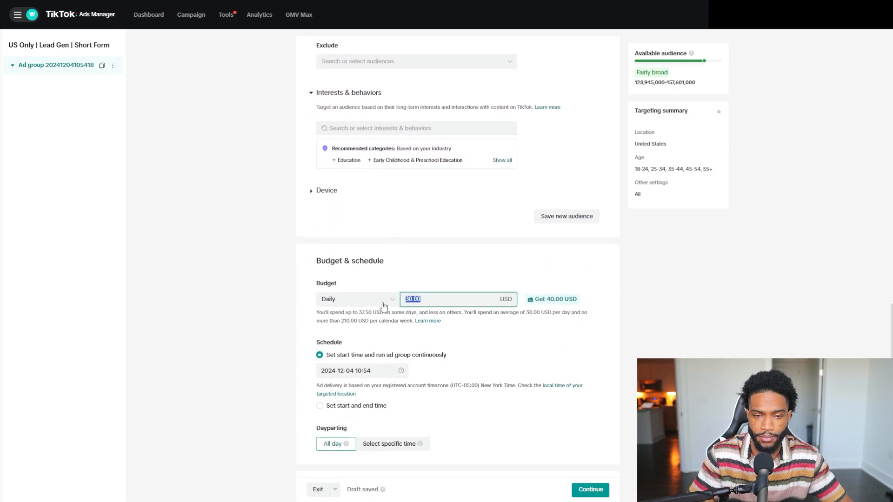
pyautogui.write('20')
pyautogui.click(245, 287)
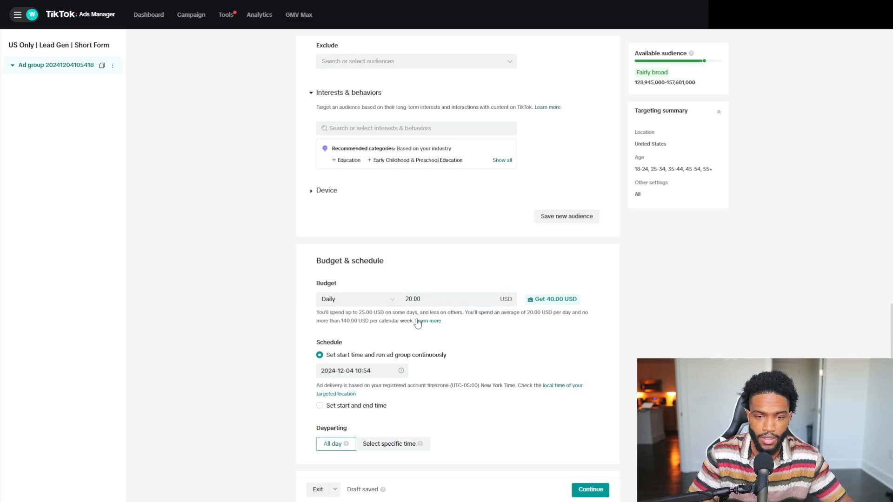
# Try a daily budget of 15.00 USD and reset it to 20.
pyautogui.doubleClick(418, 300)
pyautogui.click(625, 299)
pyautogui.moveTo(449, 303); pyautogui.dragTo(375, 299)
pyautogui.click(603, 298)
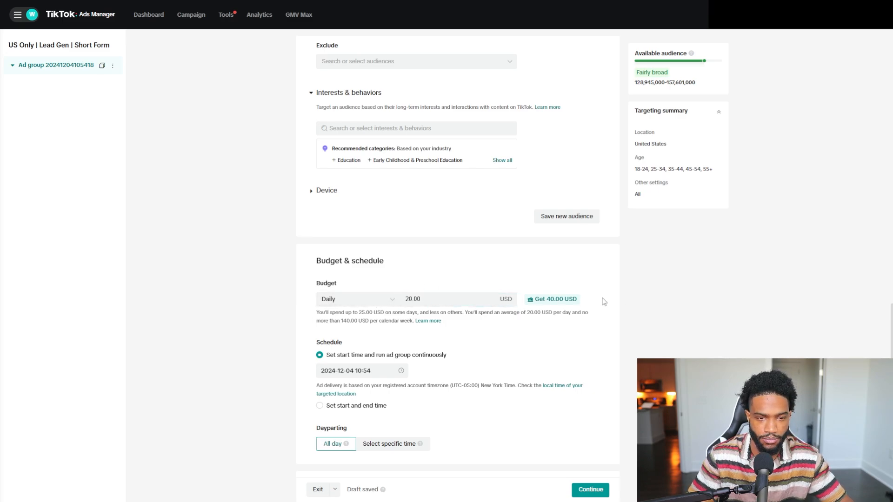
pyautogui.doubleClick(466, 303)
pyautogui.write('15.00')
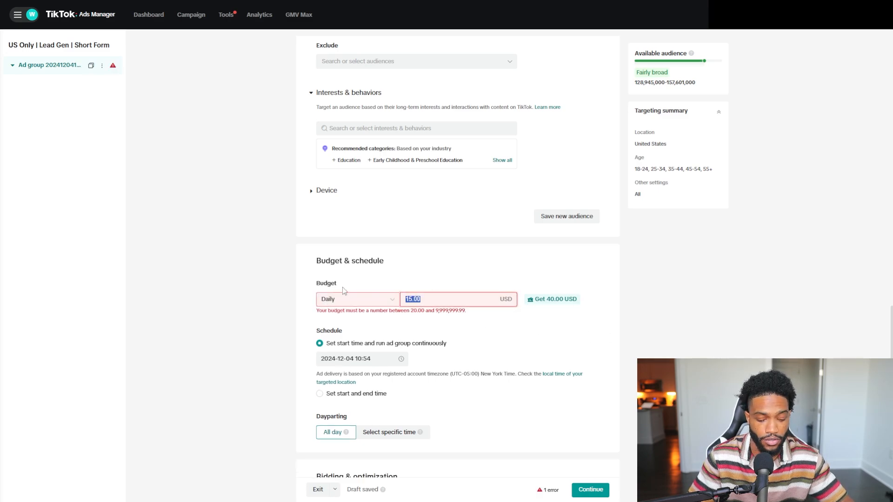
pyautogui.write('20')
pyautogui.click(702, 320)
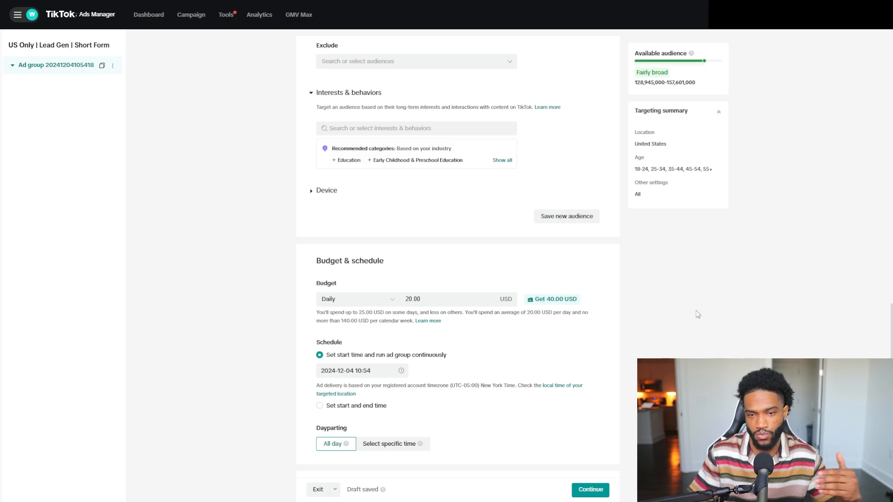
pyautogui.scroll(-2, 695, 310)
pyautogui.click(402, 282)
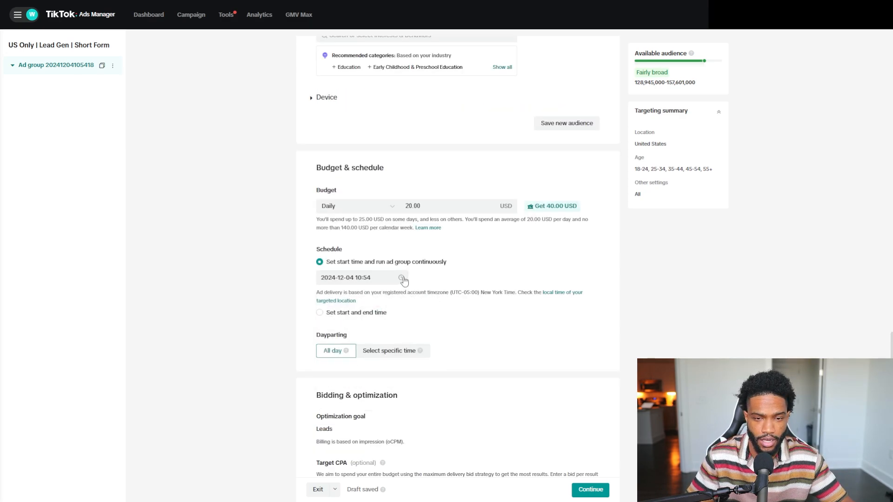
pyautogui.click(368, 275)
pyautogui.click(392, 357)
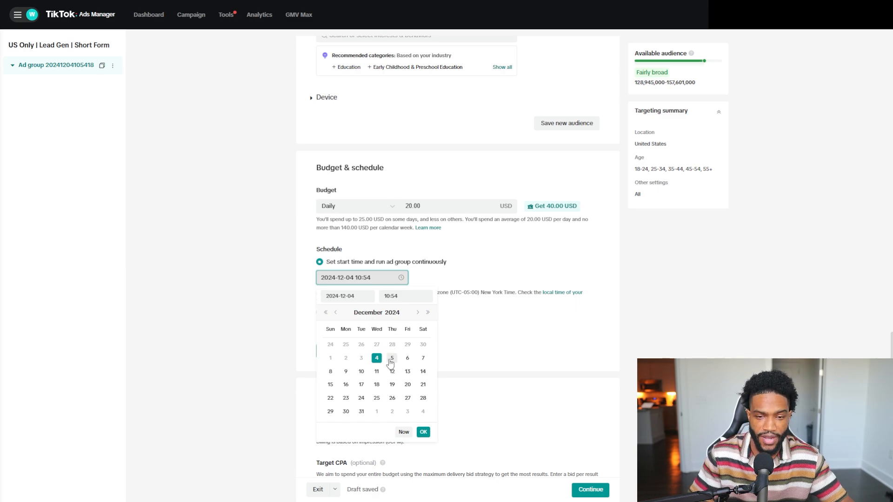
pyautogui.click(399, 296)
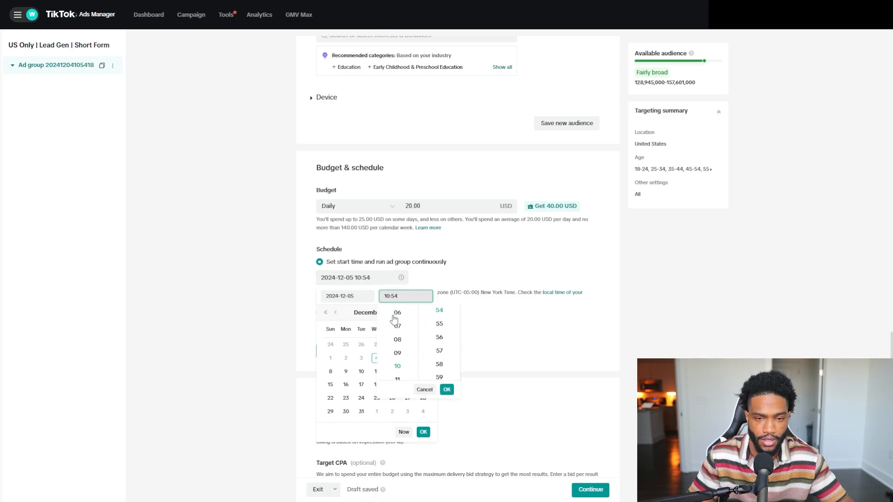
pyautogui.click(401, 315)
pyautogui.scroll(10, 439, 344)
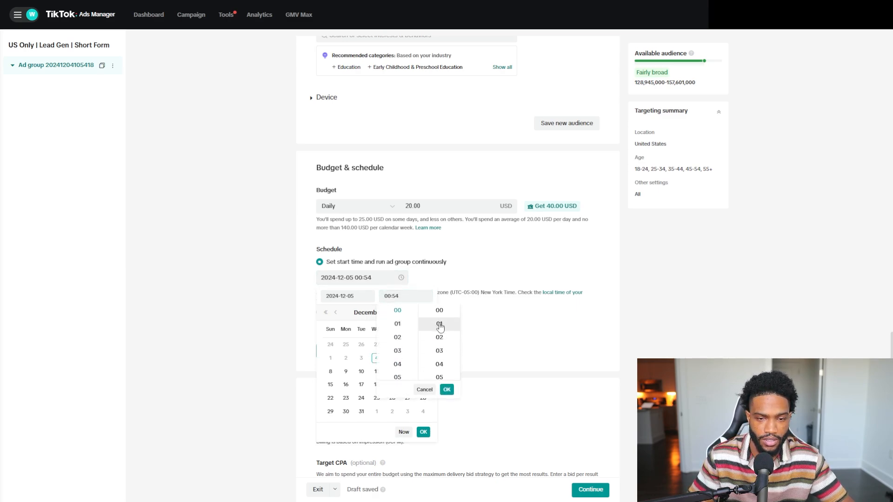
pyautogui.rightClick(439, 312)
pyautogui.click(440, 311)
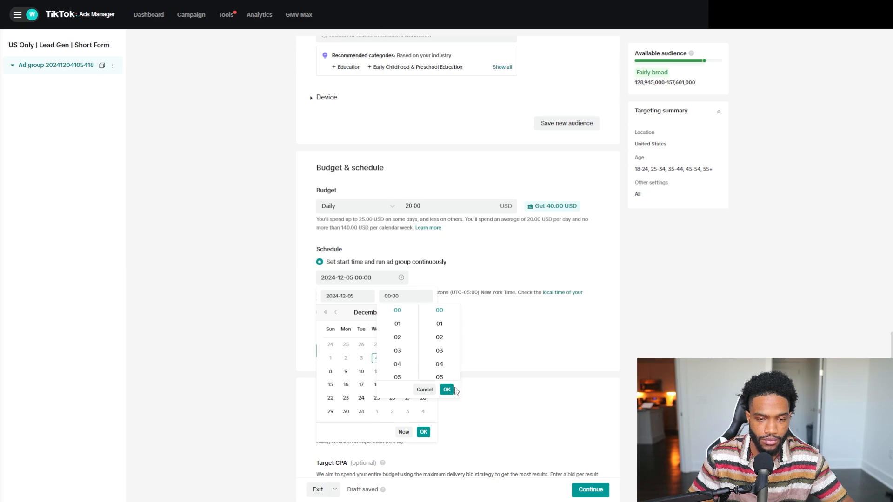
pyautogui.click(446, 390)
pyautogui.click(423, 432)
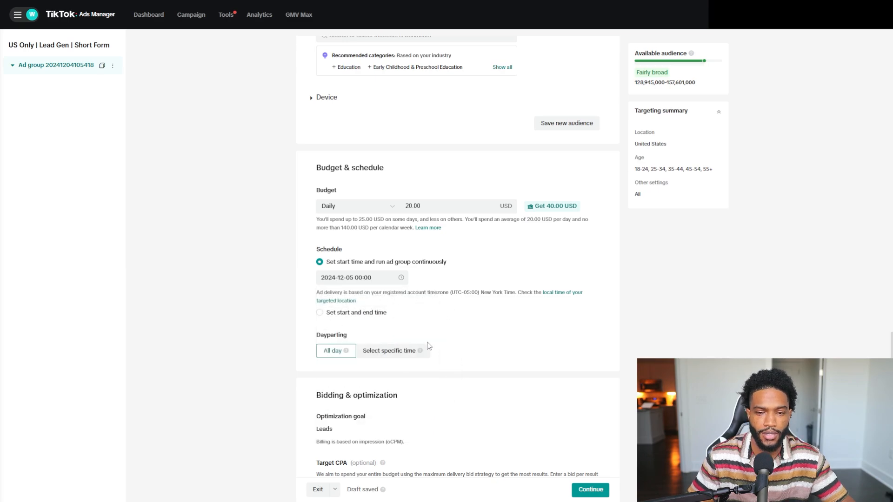
# Try dayparting with specific Monday time slots, then clear them and return to All day.
pyautogui.scroll(-2, 425, 344)
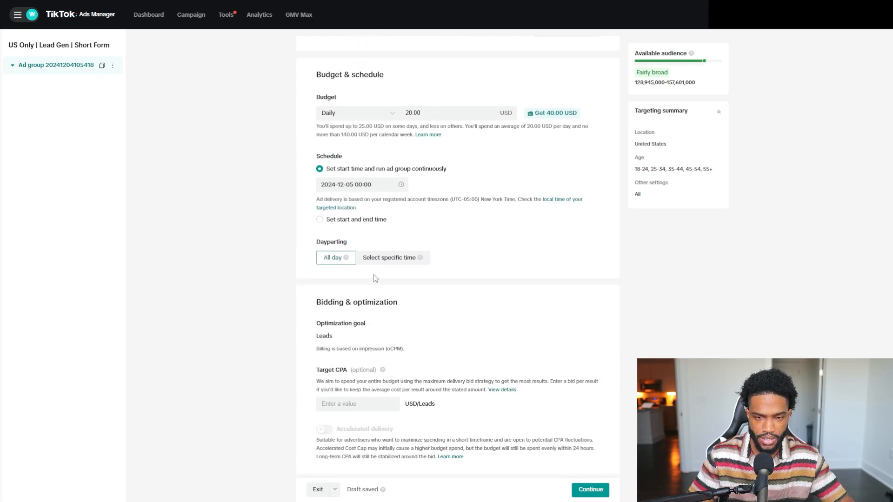
pyautogui.click(396, 259)
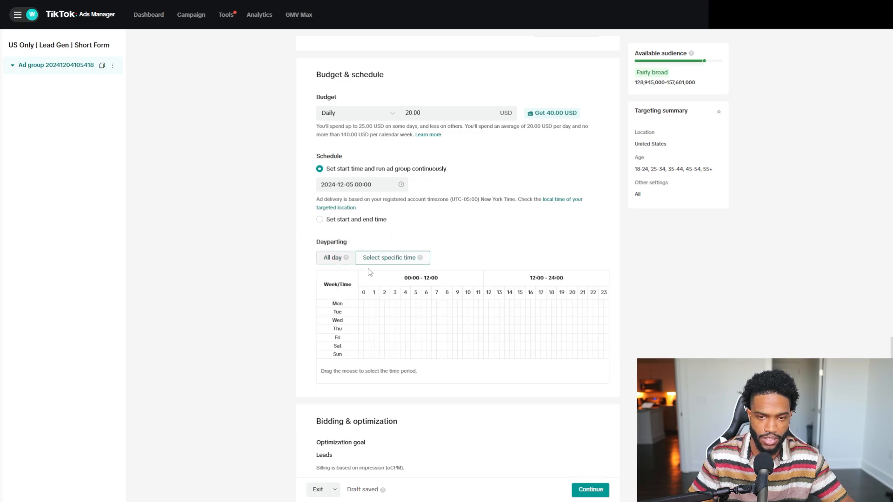
pyautogui.moveTo(373, 302); pyautogui.dragTo(469, 305)
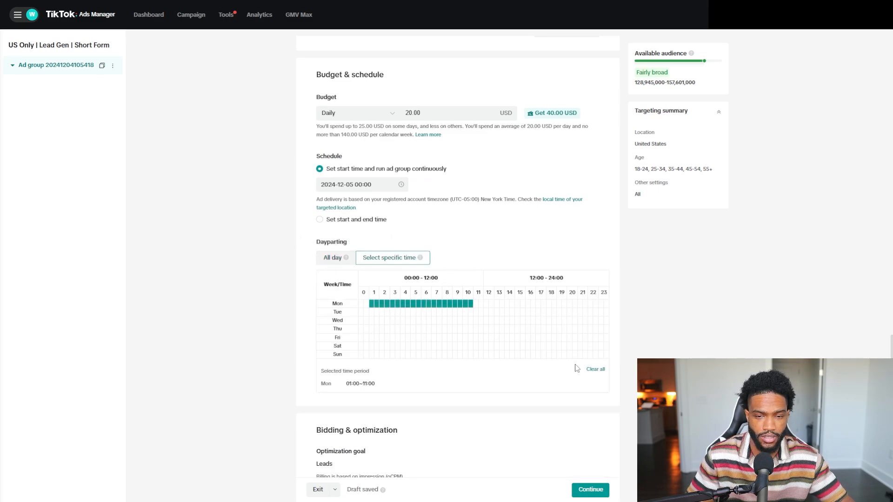
pyautogui.click(595, 370)
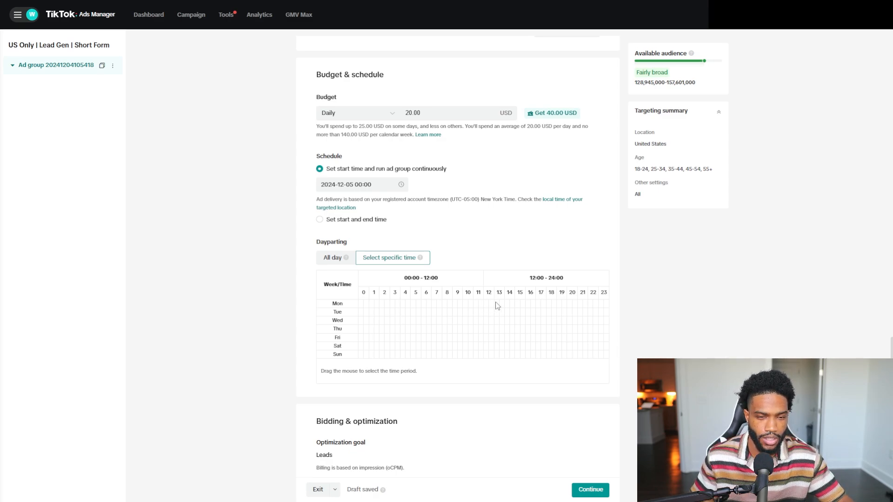
pyautogui.click(519, 305)
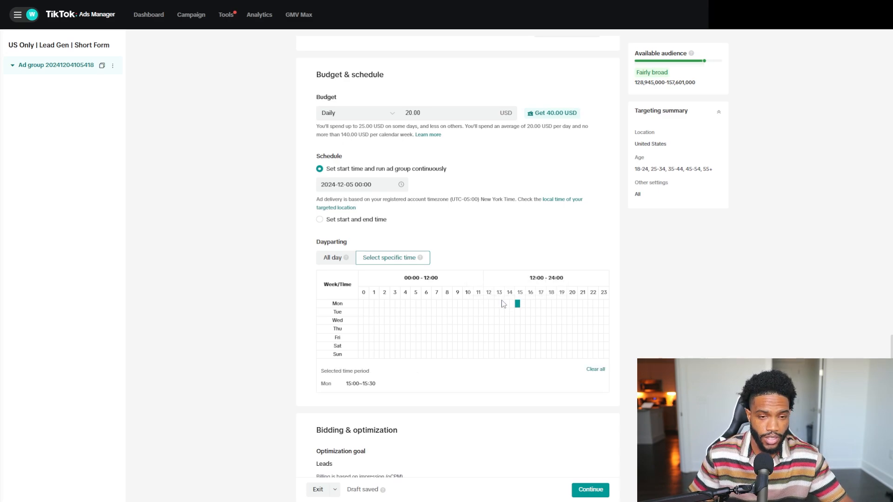
pyautogui.click(502, 304)
pyautogui.moveTo(503, 305); pyautogui.dragTo(609, 305)
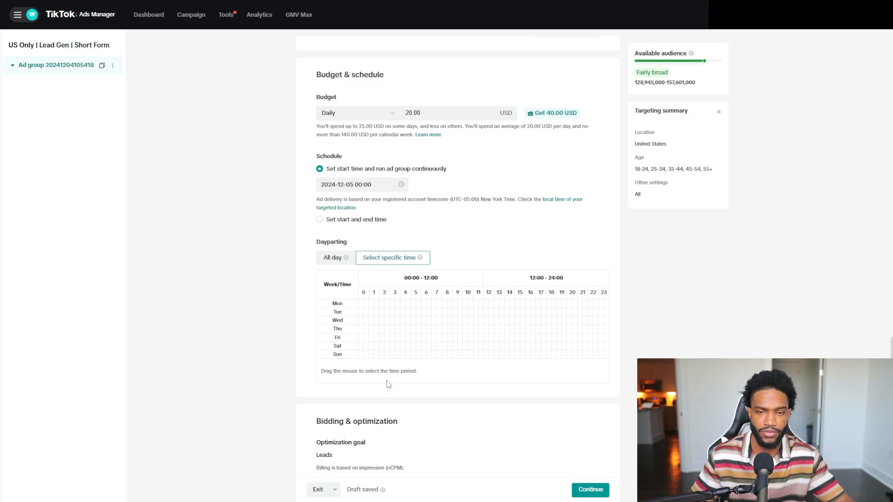
pyautogui.click(331, 257)
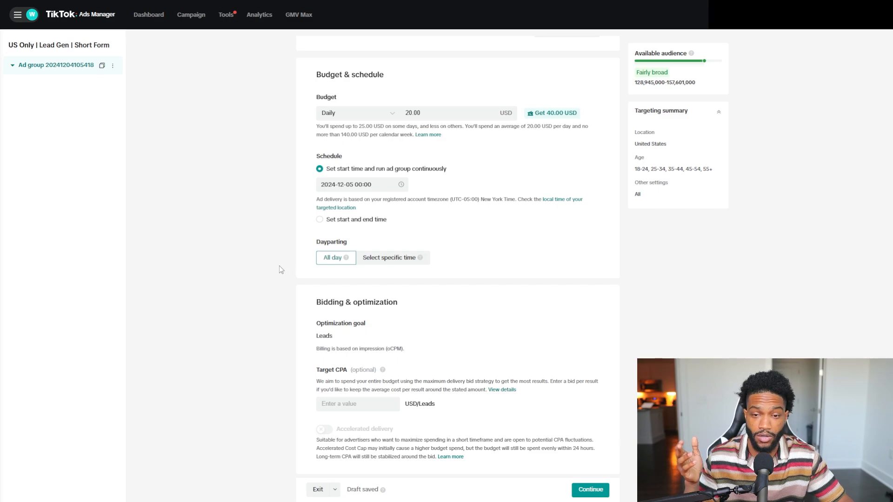
# Continue from the ad group settings to the ad creation step.
pyautogui.scroll(-1, 273, 279)
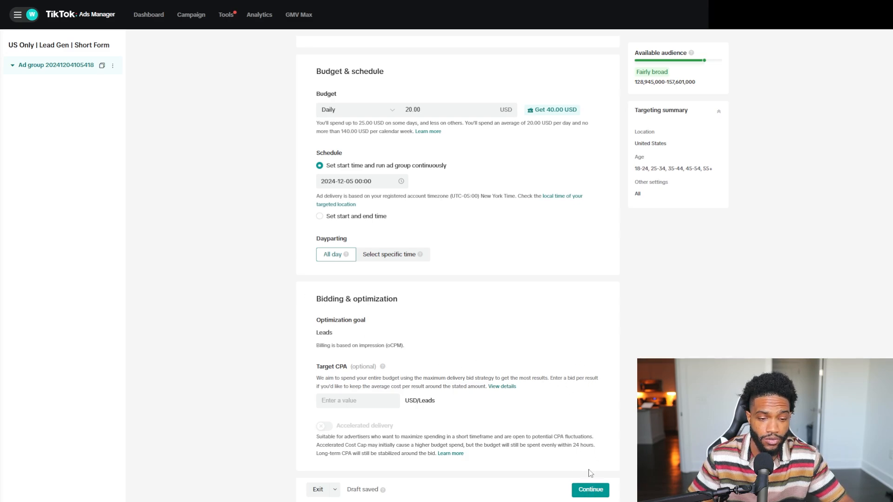
pyautogui.click(590, 491)
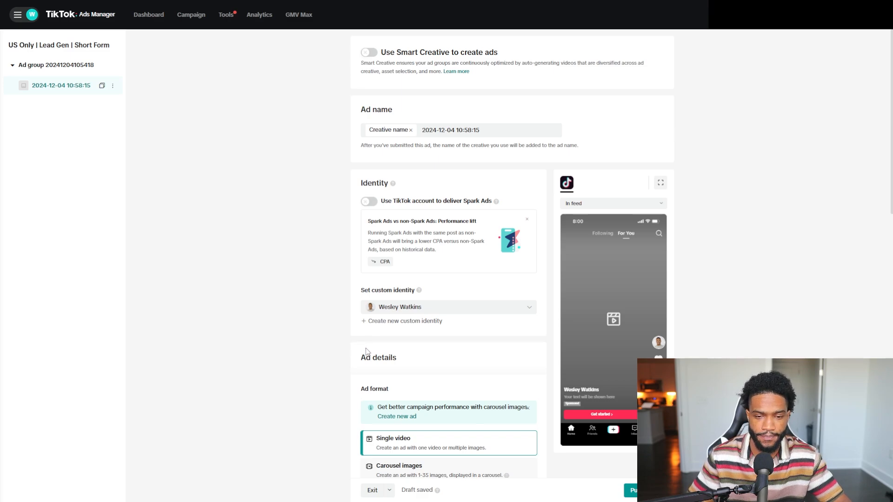
# Open the video upload panel and file browser, then cancel without uploading.
pyautogui.scroll(-5, 367, 351)
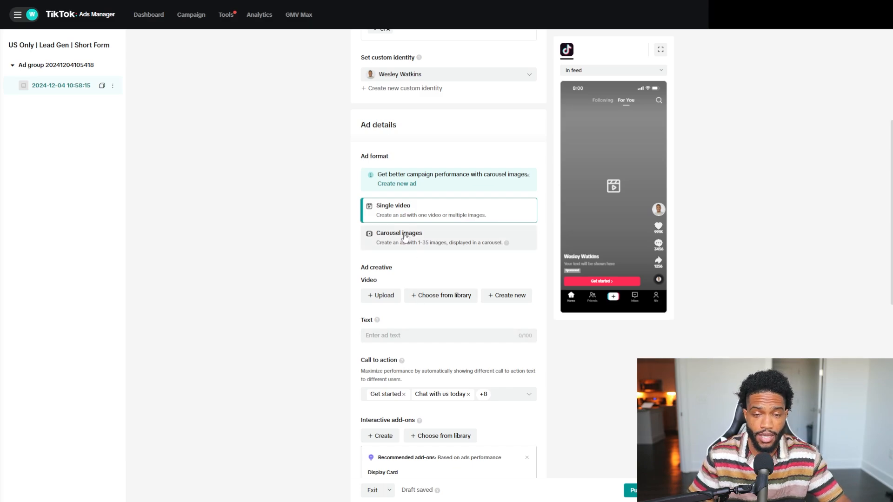
pyautogui.click(387, 302)
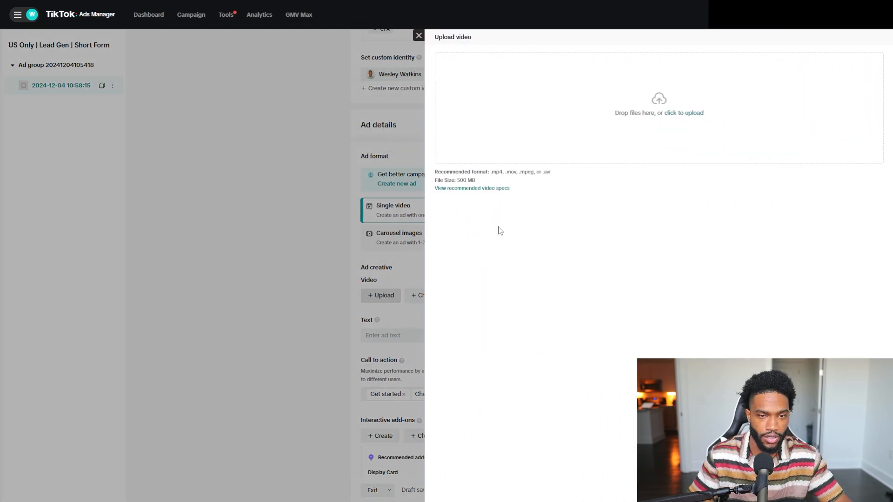
pyautogui.click(623, 133)
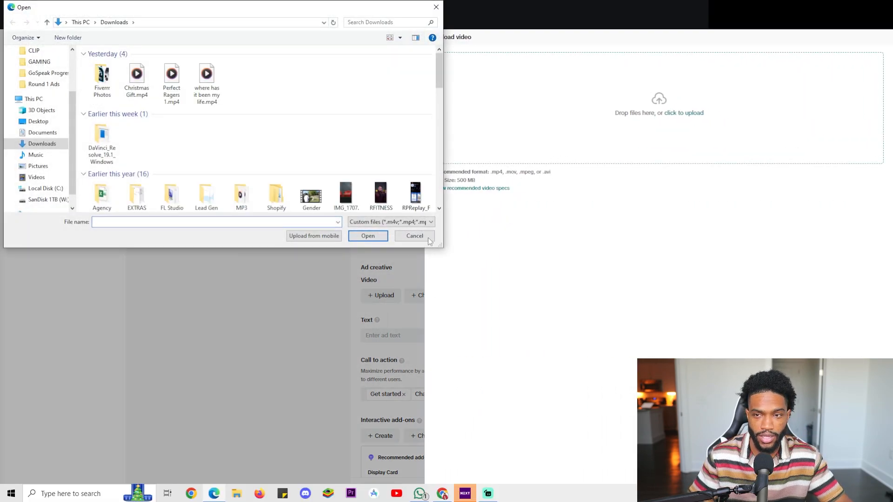
pyautogui.click(414, 235)
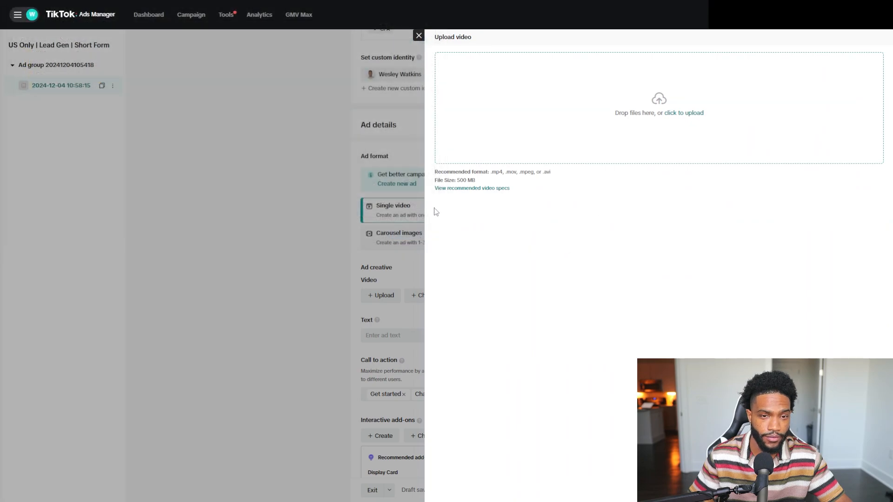
pyautogui.click(326, 206)
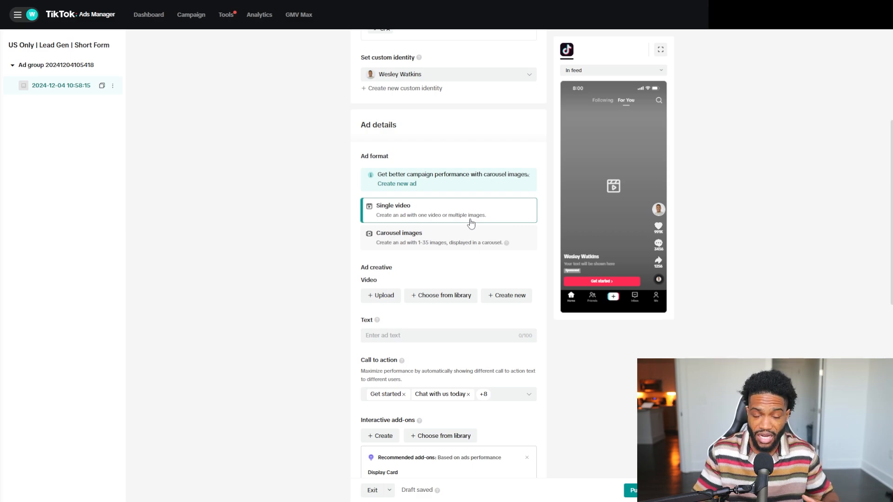
# Deselect all preselected call-to-action options for the ad.
pyautogui.scroll(-2, 471, 223)
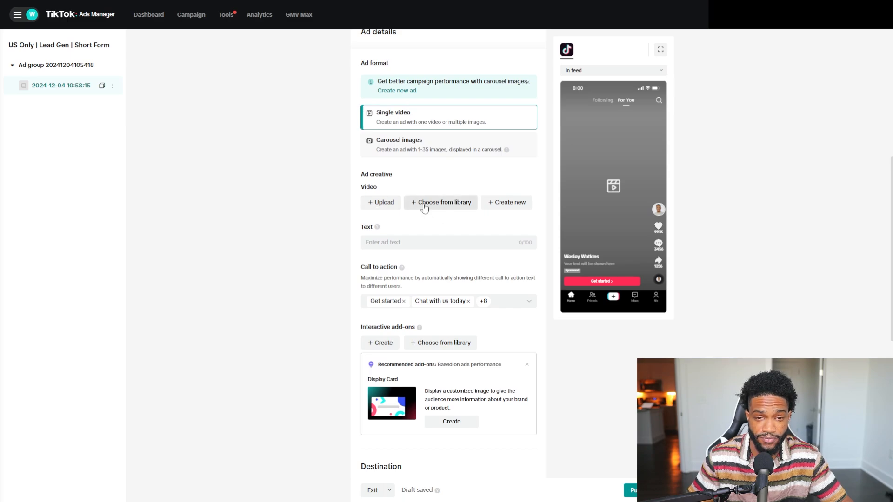
pyautogui.scroll(-2, 422, 205)
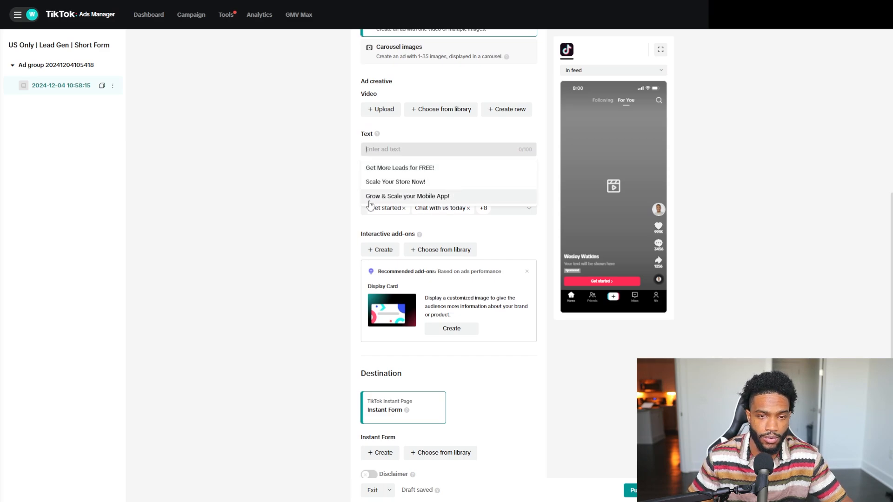
pyautogui.click(325, 192)
pyautogui.scroll(1, 327, 192)
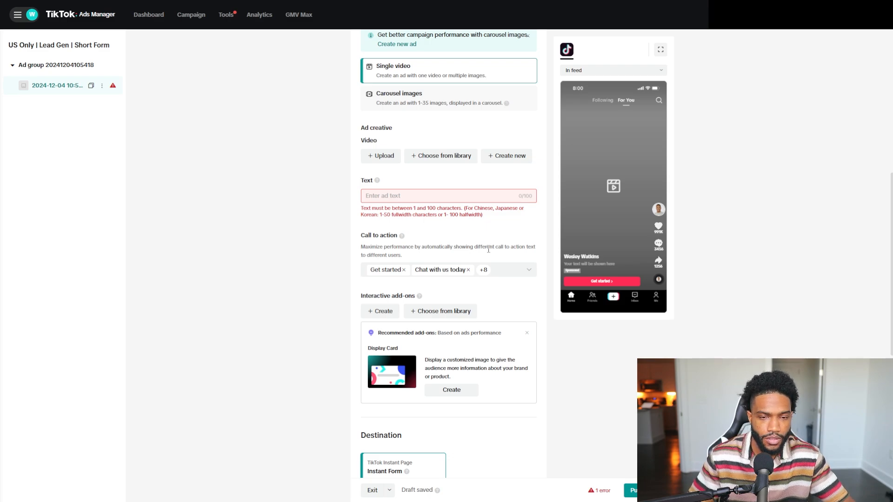
pyautogui.click(508, 269)
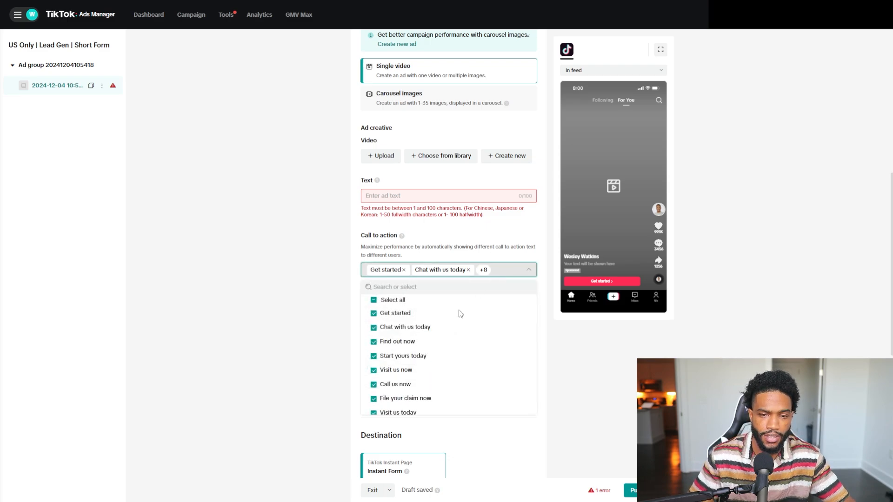
pyautogui.click(373, 300)
pyautogui.click(374, 300)
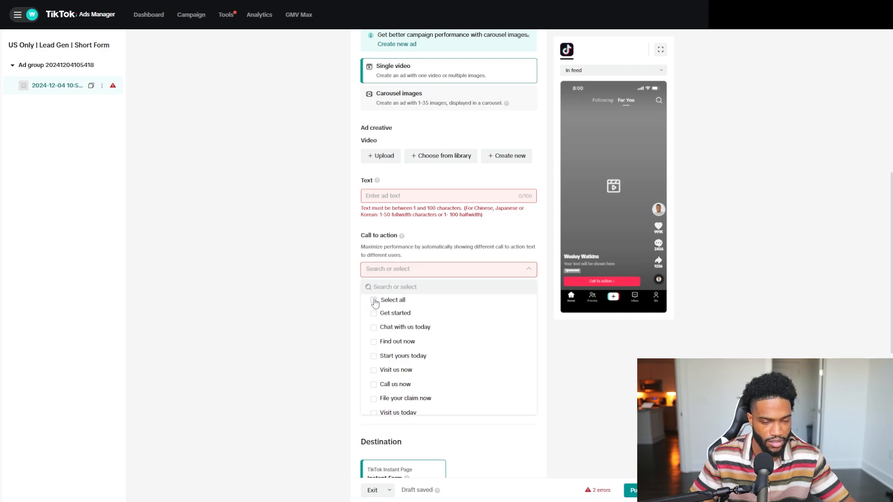
# Browse through the ad's call-to-action options list without selecting any.
pyautogui.scroll(-2, 376, 304)
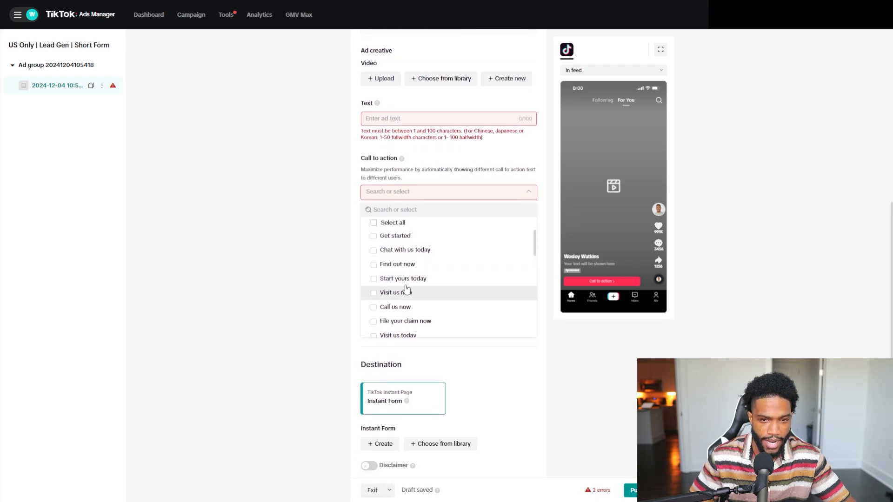
pyautogui.scroll(1, 378, 279)
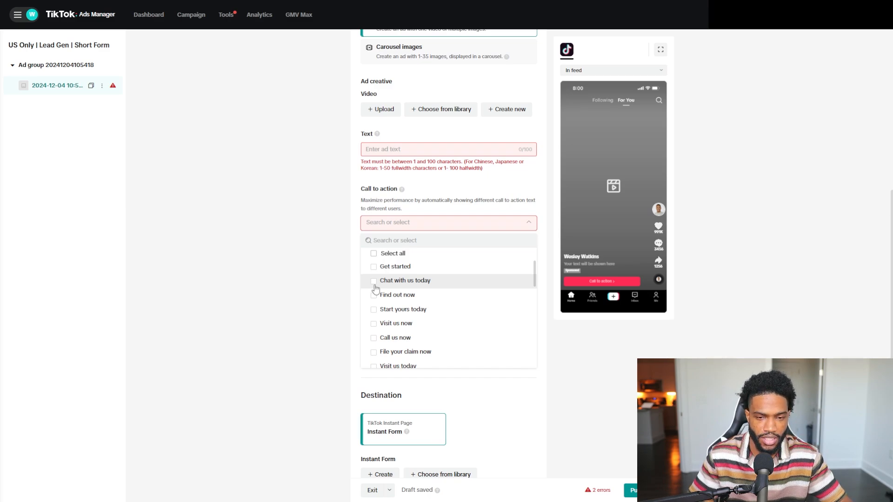
pyautogui.scroll(-1, 375, 288)
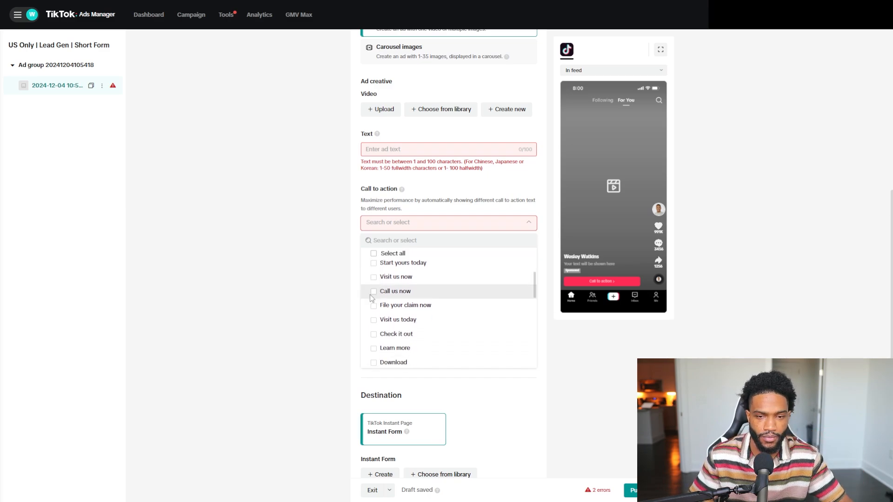
pyautogui.scroll(-1, 374, 298)
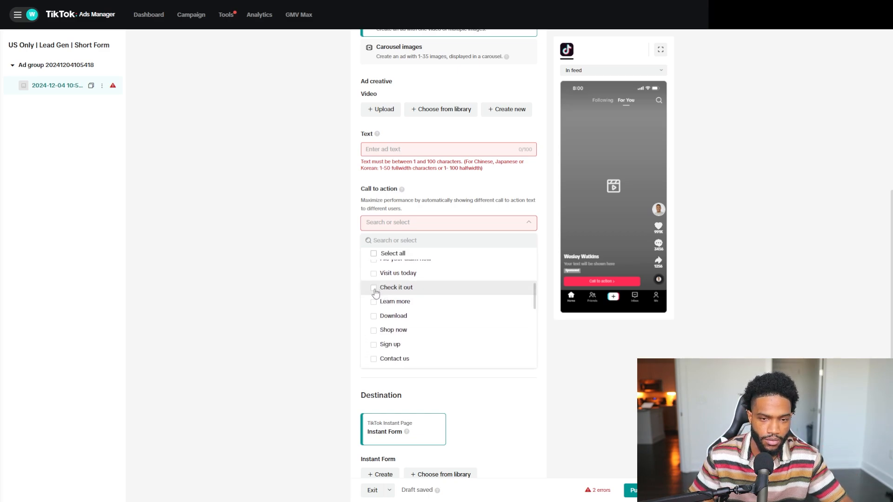
pyautogui.scroll(-1, 374, 294)
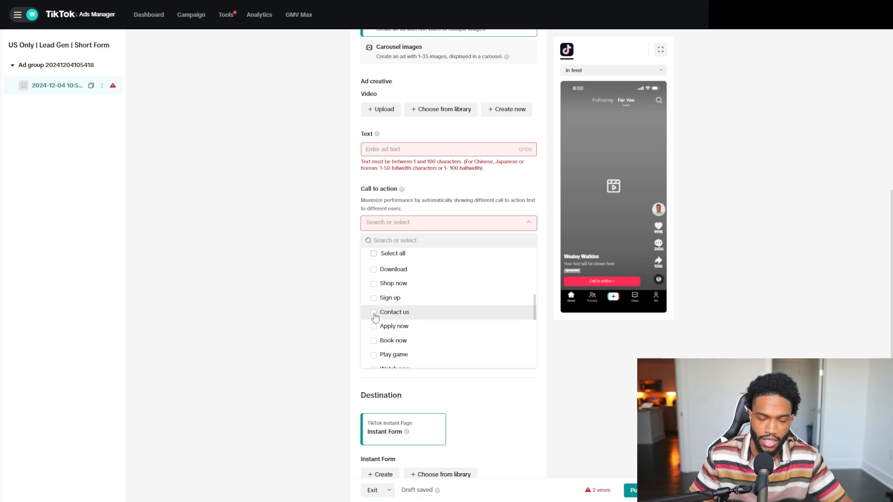
pyautogui.scroll(-1, 374, 312)
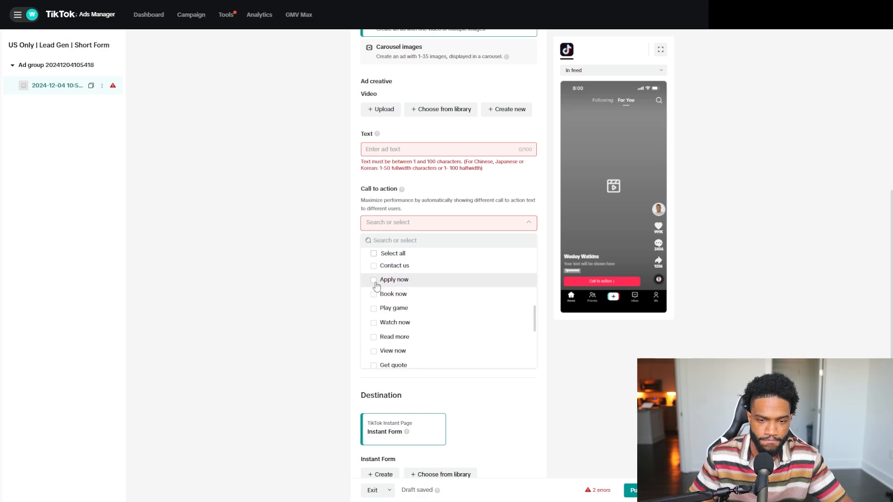
pyautogui.scroll(-1, 377, 285)
pyautogui.scroll(-1, 399, 199)
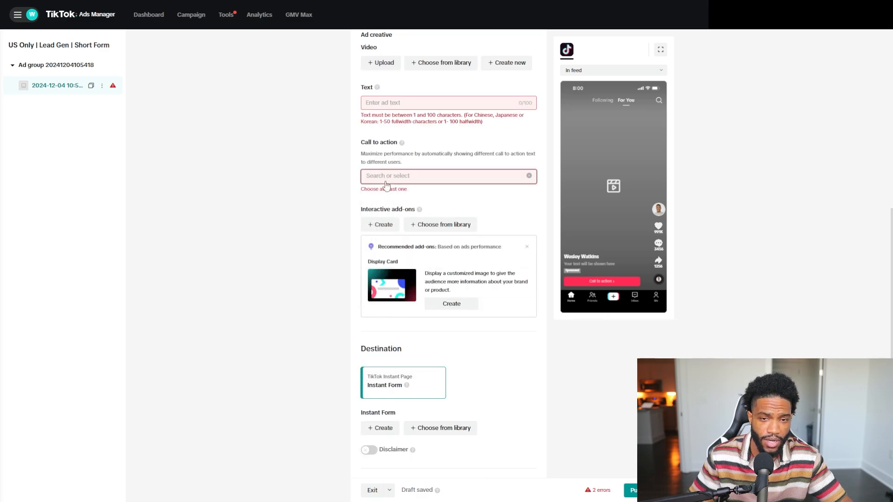
pyautogui.click(385, 181)
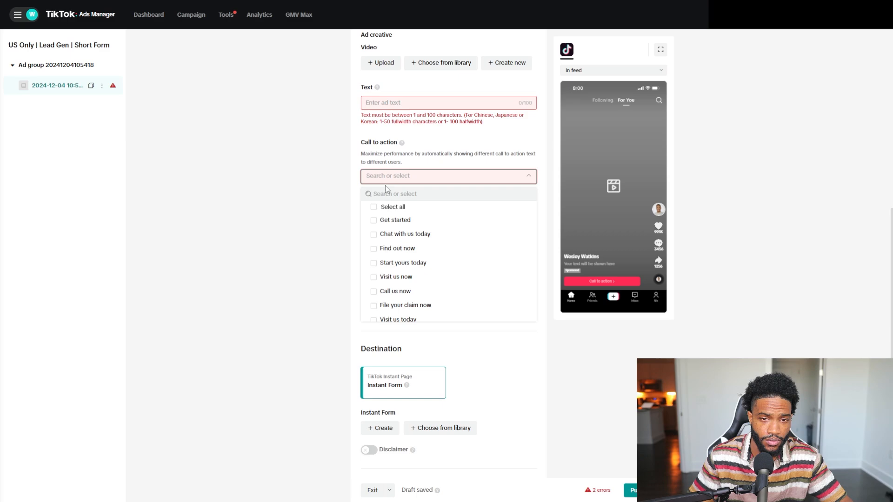
pyautogui.click(332, 203)
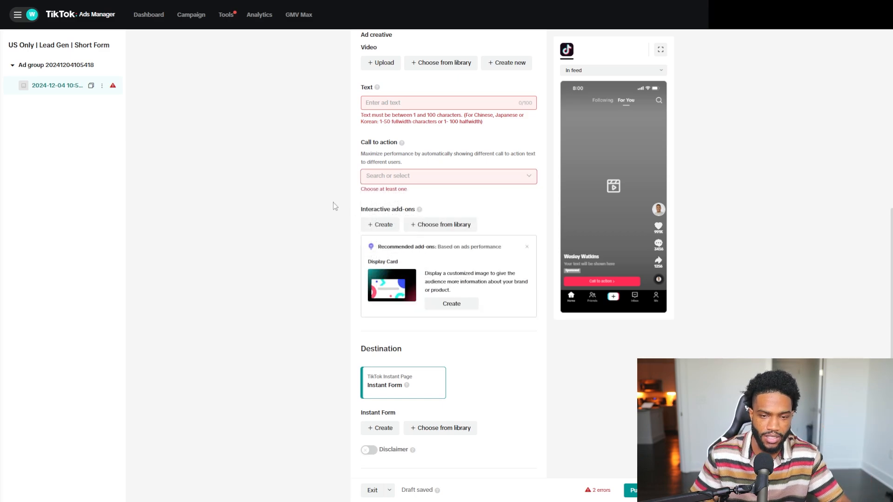
pyautogui.scroll(-2, 310, 240)
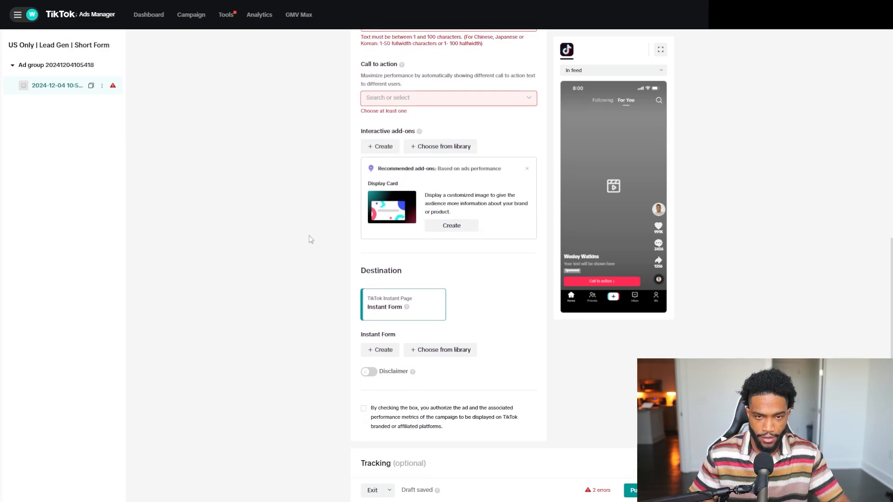
# Preview the Blank, Simple and Rich content instant form templates, then close the panel without creating a form.
pyautogui.click(379, 335)
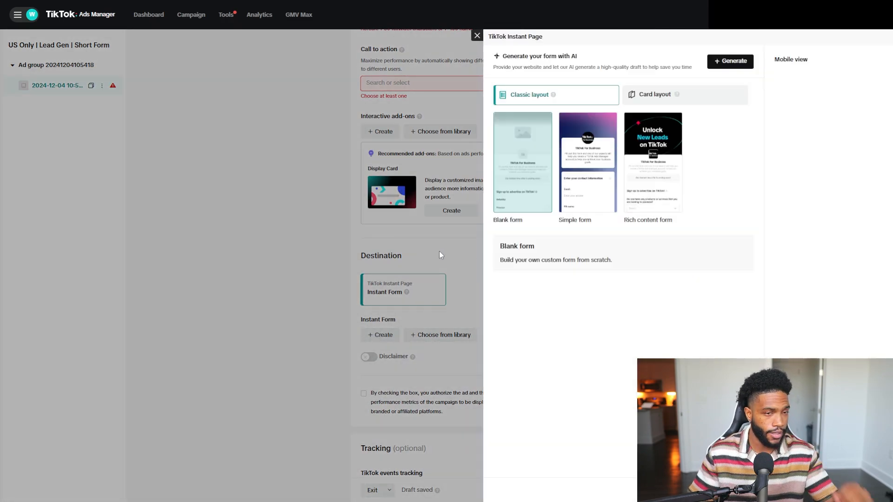
pyautogui.click(598, 181)
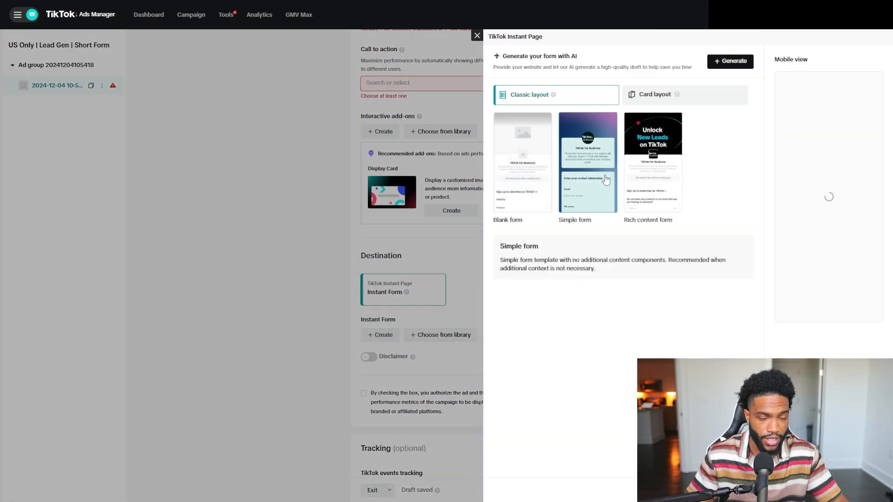
pyautogui.click(674, 170)
pyautogui.click(539, 165)
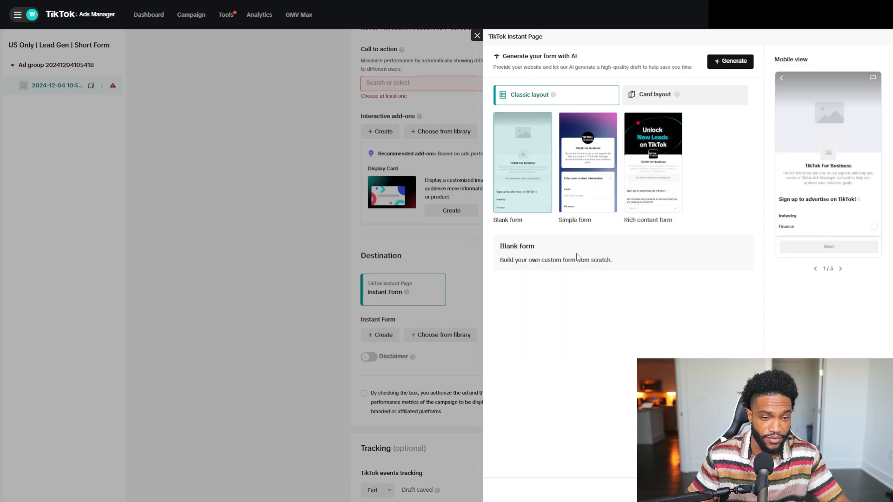
pyautogui.rightClick(630, 251)
pyautogui.click(539, 289)
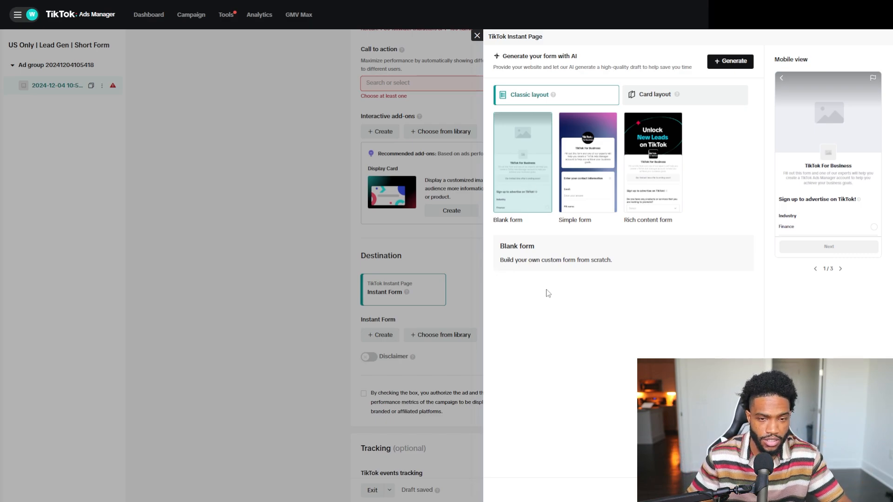
pyautogui.click(458, 287)
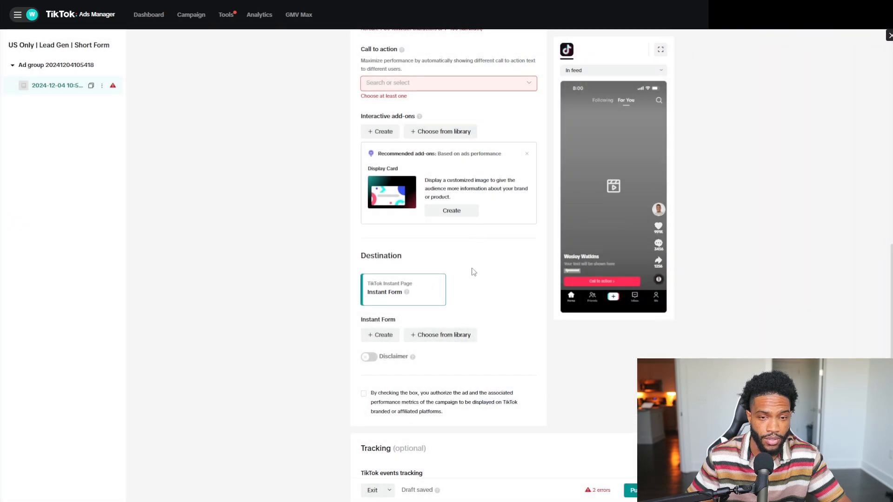
# Copy the 'eCom Store - Middle Tier' form from the library and correct its headline to read 'for your eCom Store'.
pyautogui.click(430, 338)
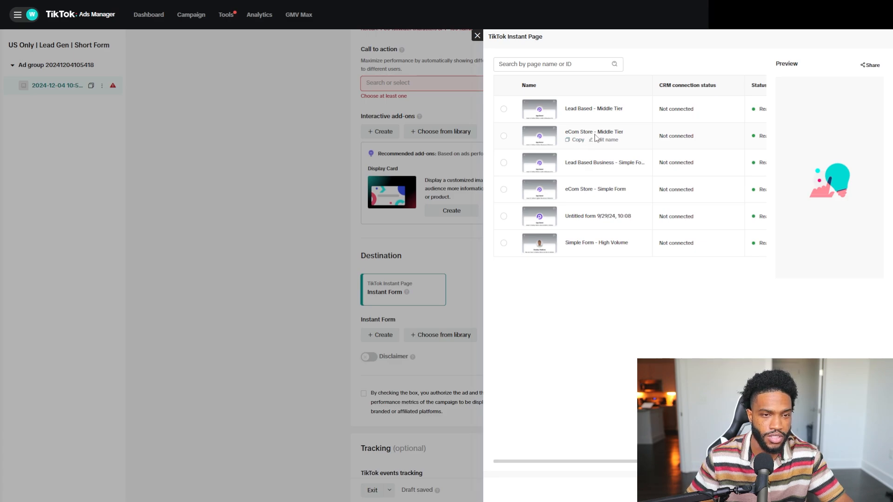
pyautogui.click(578, 140)
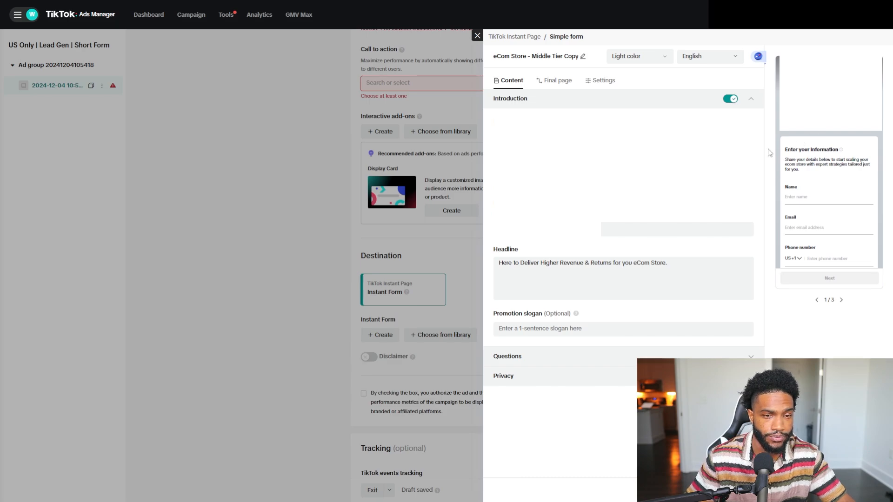
pyautogui.click(632, 263)
pyautogui.press('BackSpace')
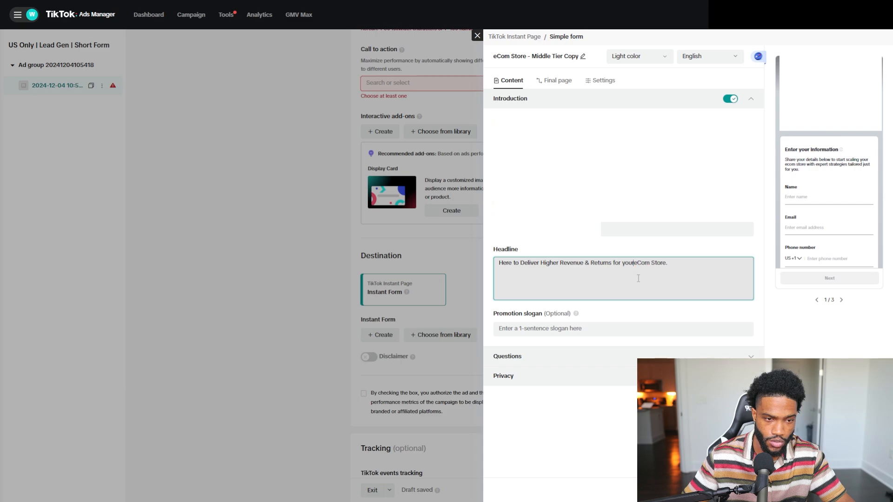
pyautogui.write('r')
pyautogui.click(674, 202)
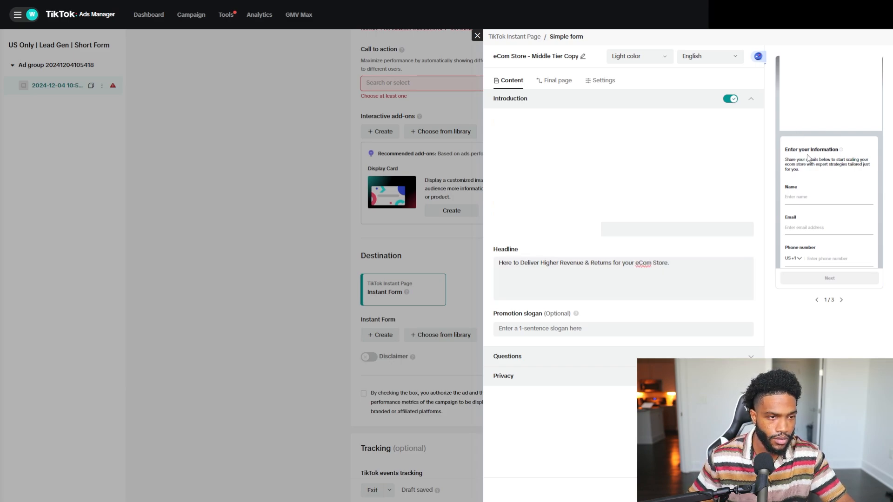
# Expand the form's Questions section and page through the form preview screens.
pyautogui.scroll(-1, 806, 161)
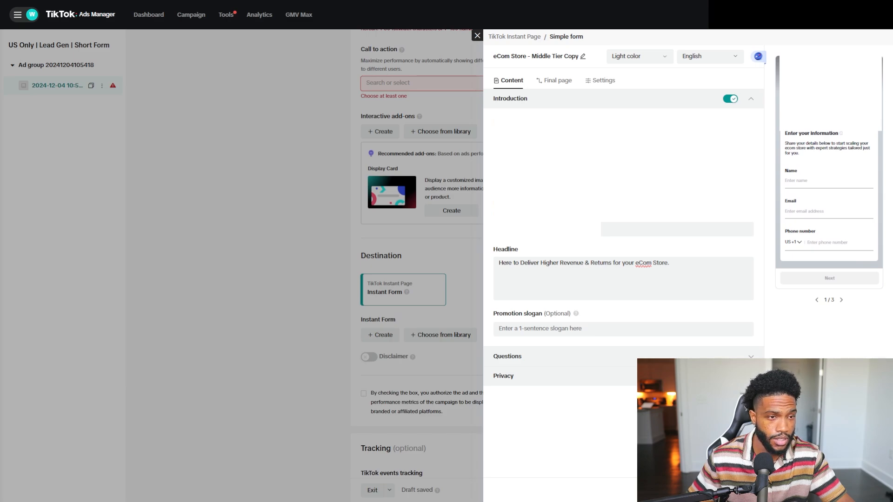
pyautogui.scroll(1, 806, 200)
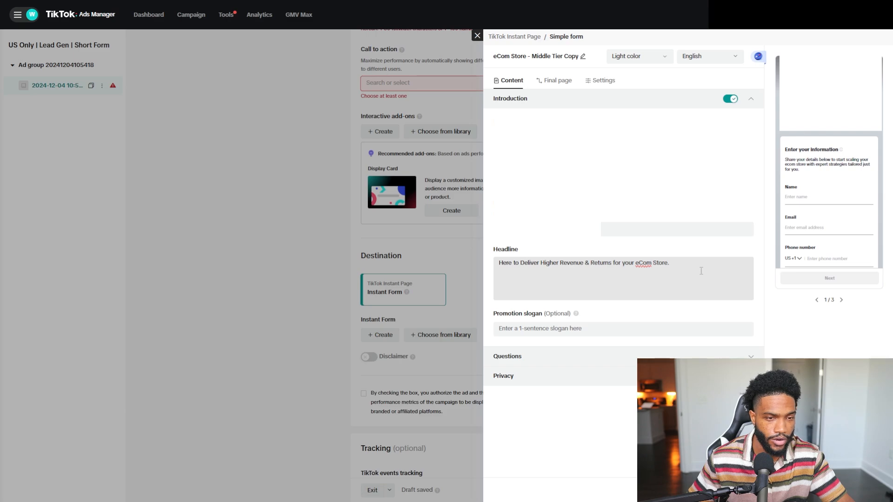
pyautogui.click(642, 356)
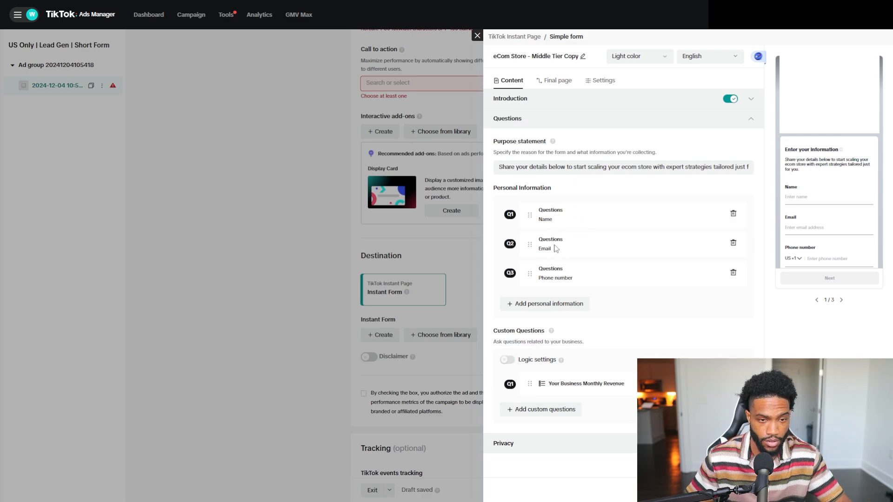
pyautogui.scroll(-1, 821, 207)
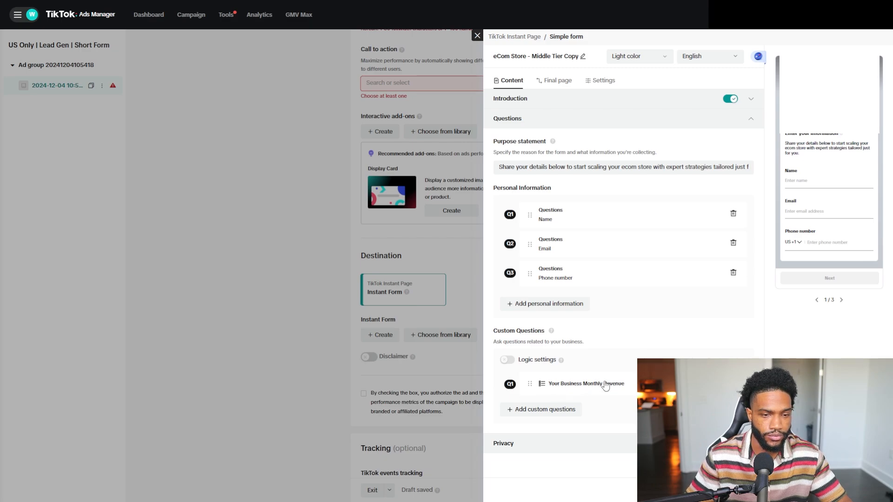
pyautogui.click(841, 302)
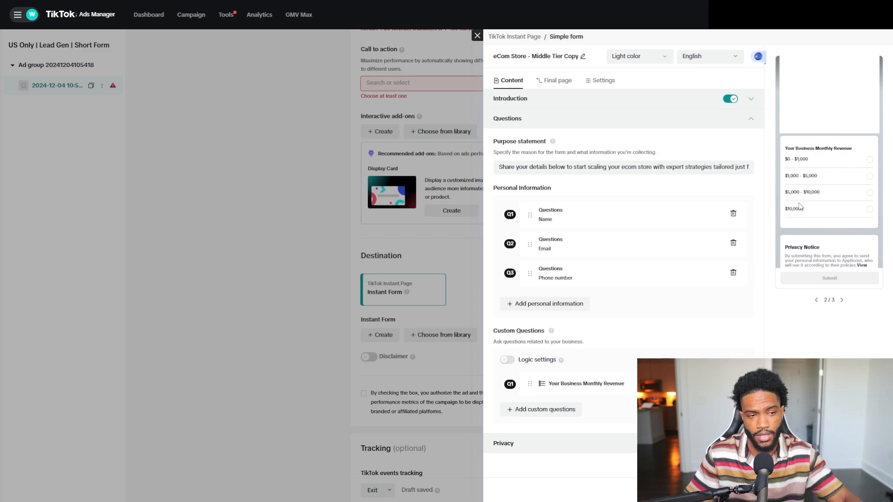
pyautogui.click(842, 300)
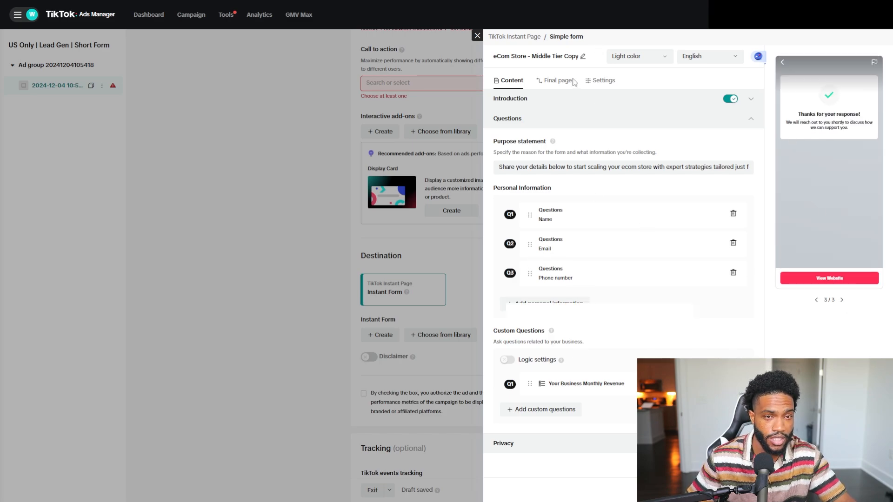
# Review the form's final page and its View Website button, then close the editor discarding unsaved changes.
pyautogui.click(550, 84)
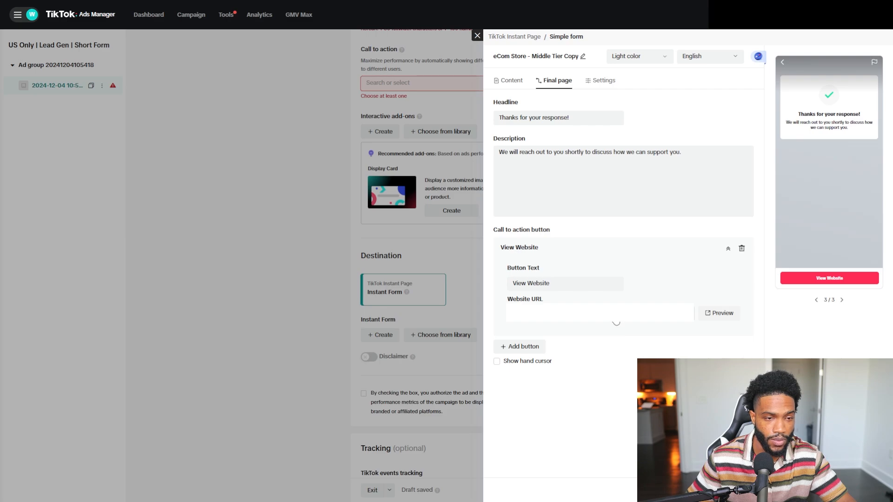
pyautogui.click(542, 346)
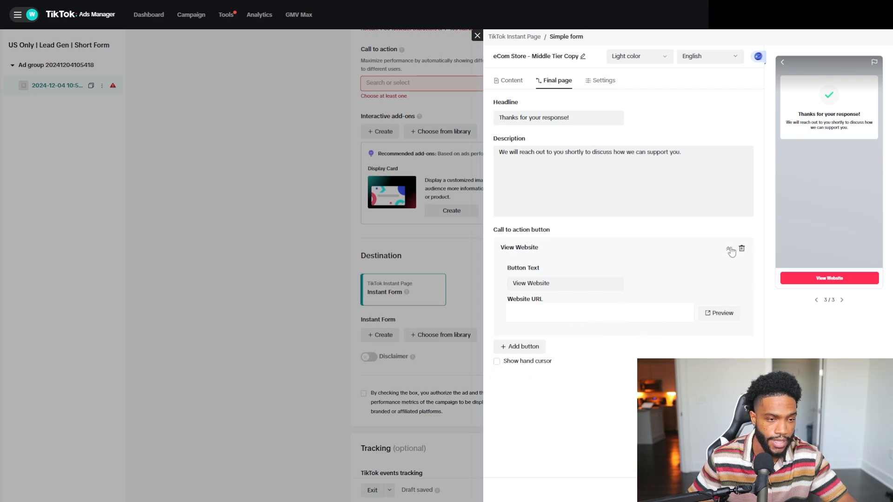
pyautogui.click(728, 249)
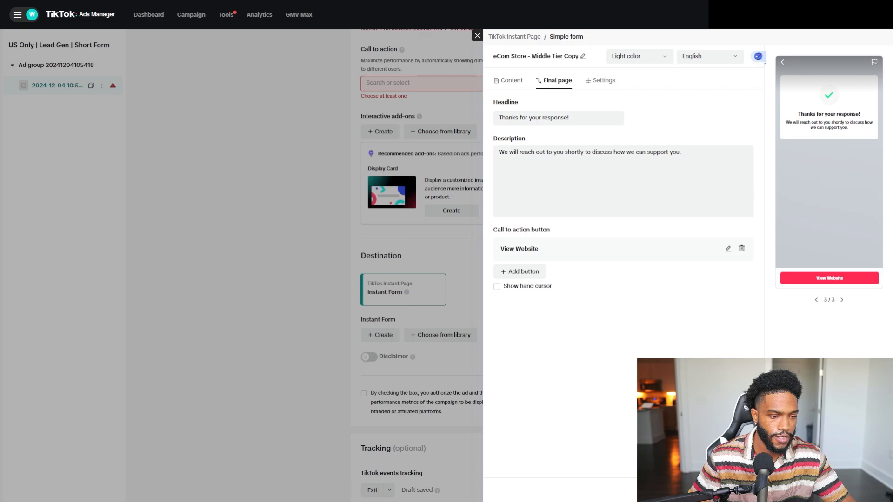
pyautogui.click(477, 35)
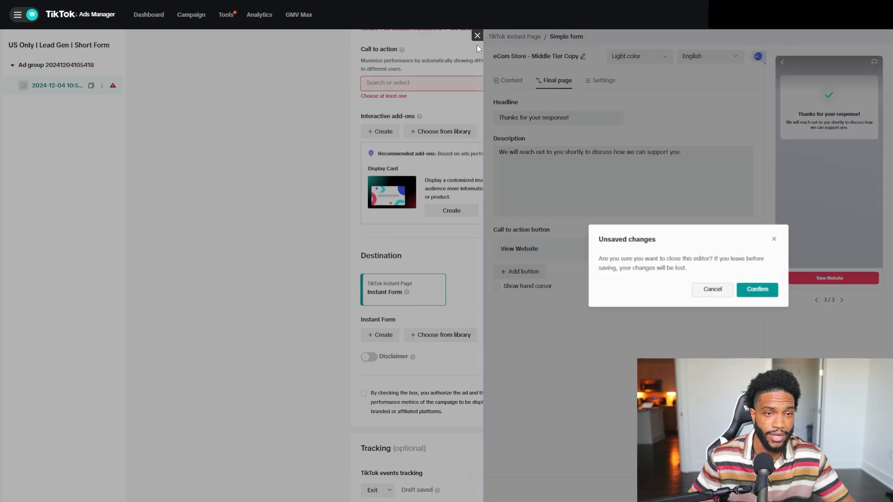
pyautogui.click(744, 293)
pyautogui.scroll(-4, 532, 238)
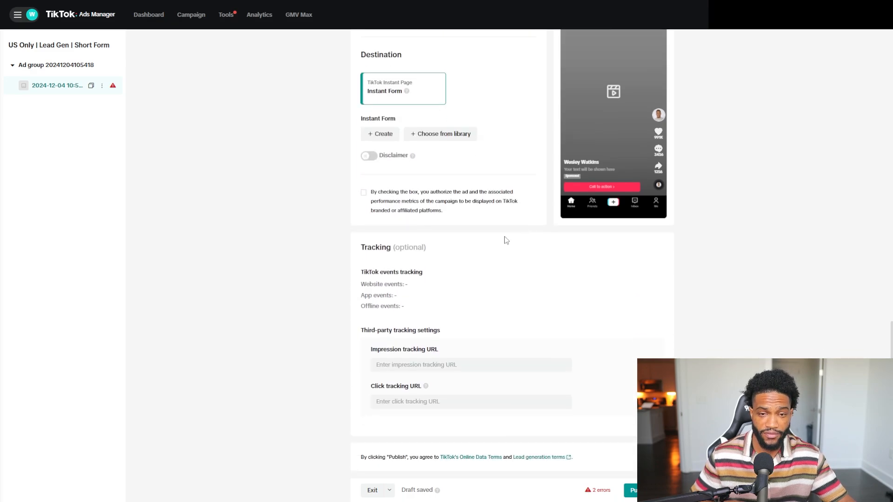